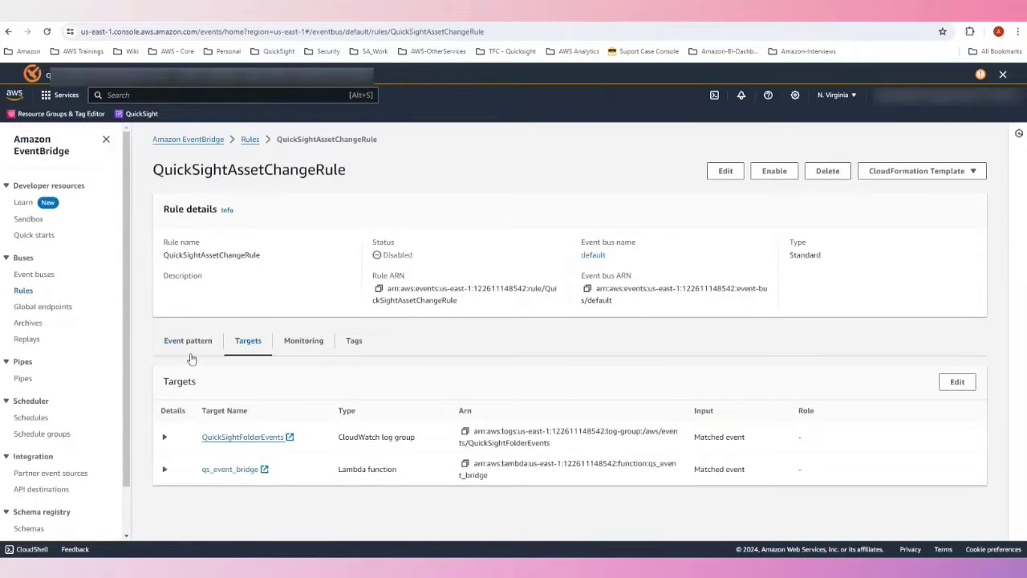
# Step: Review the event pattern of QuickSightAssetChangeRule and the source and detail-type lines in QuickSightDataSetChangeRule's event pattern
pyautogui.click(201, 344)
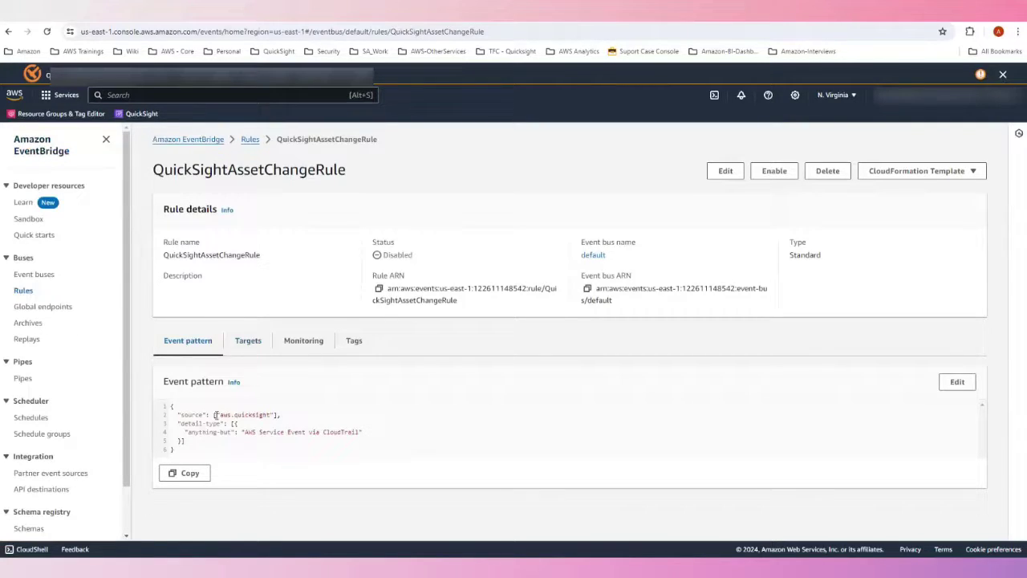
pyautogui.click(250, 140)
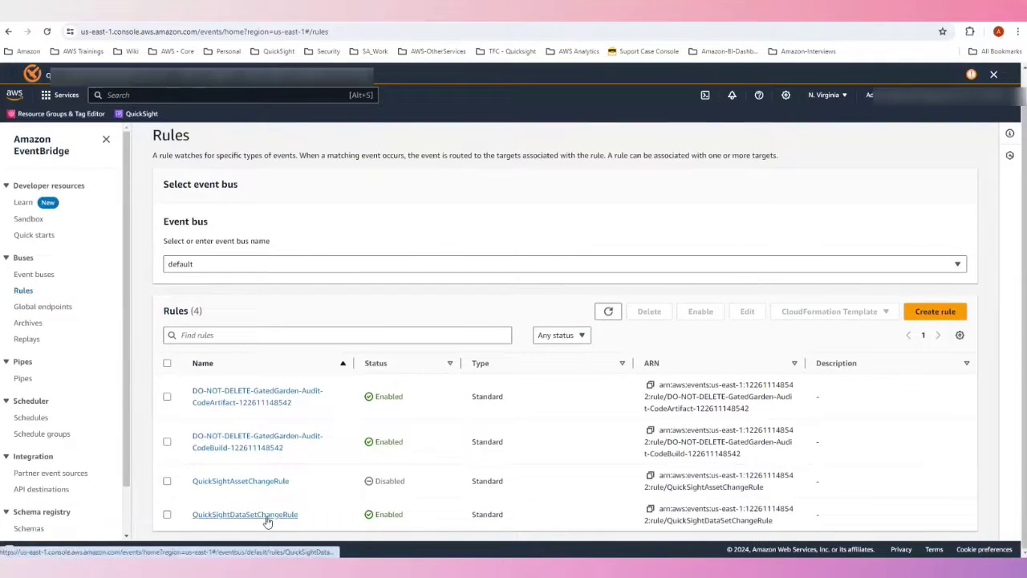
pyautogui.click(268, 518)
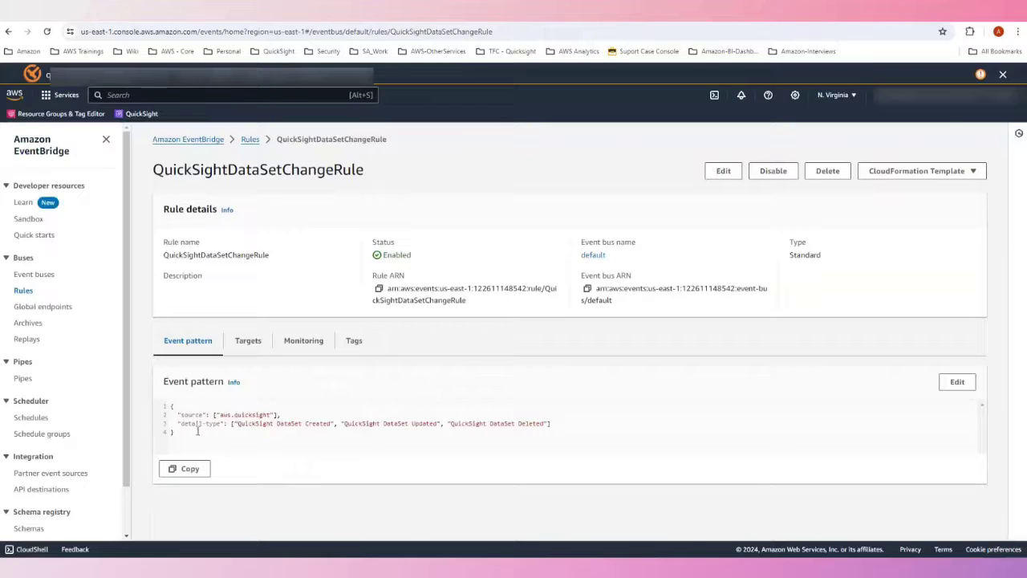
pyautogui.moveTo(180, 416); pyautogui.dragTo(287, 415)
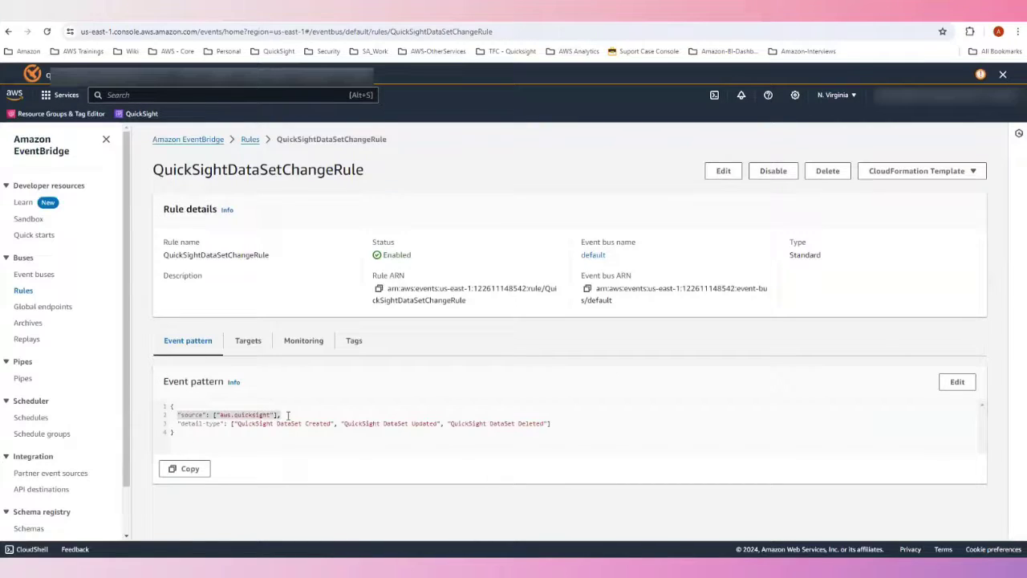
pyautogui.moveTo(178, 422); pyautogui.dragTo(559, 424)
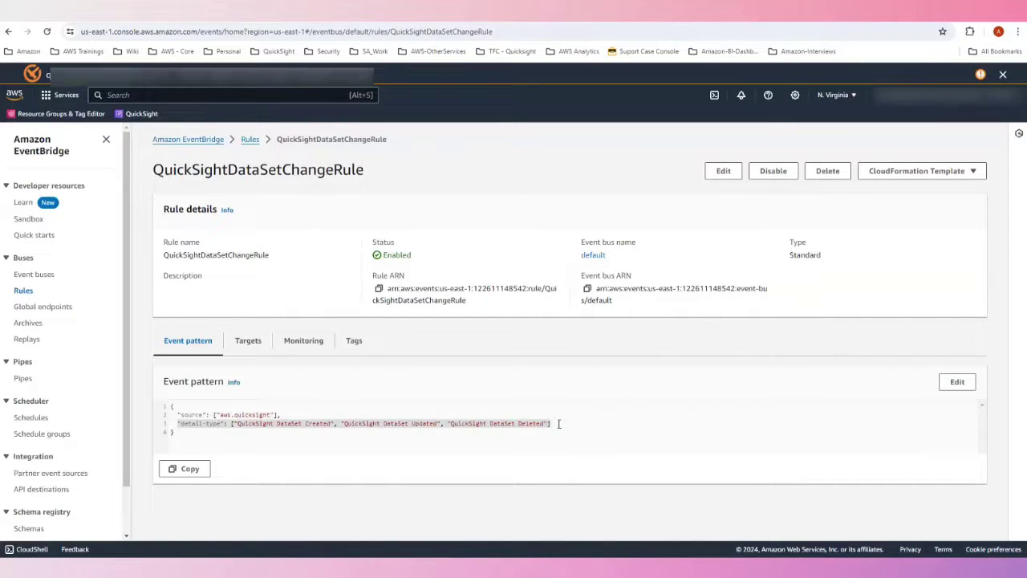
pyautogui.click(248, 432)
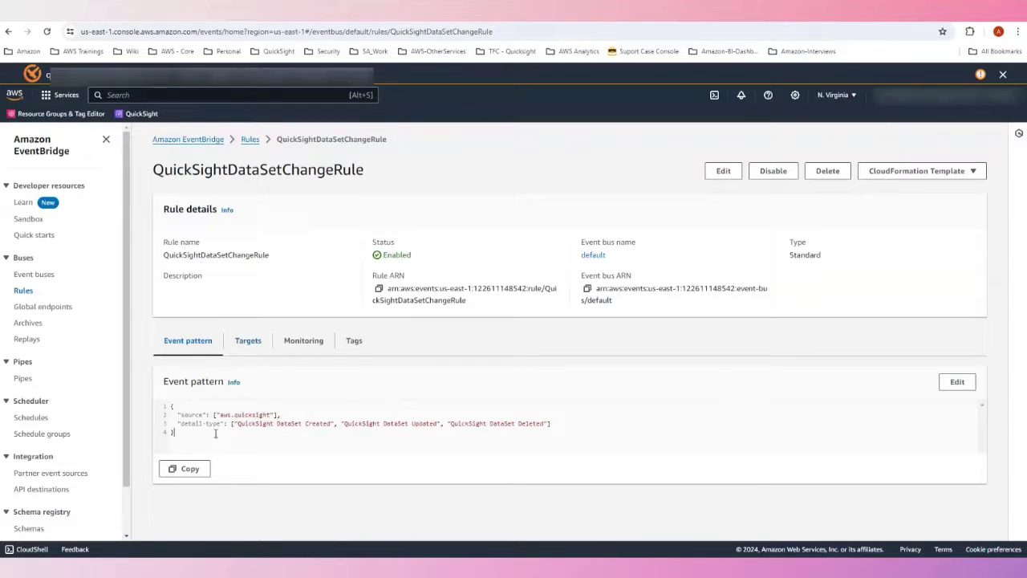
# Step: Examine the targets of QuickSightDataSetChangeRule and highlight the CloudWatch log group target type
pyautogui.click(248, 350)
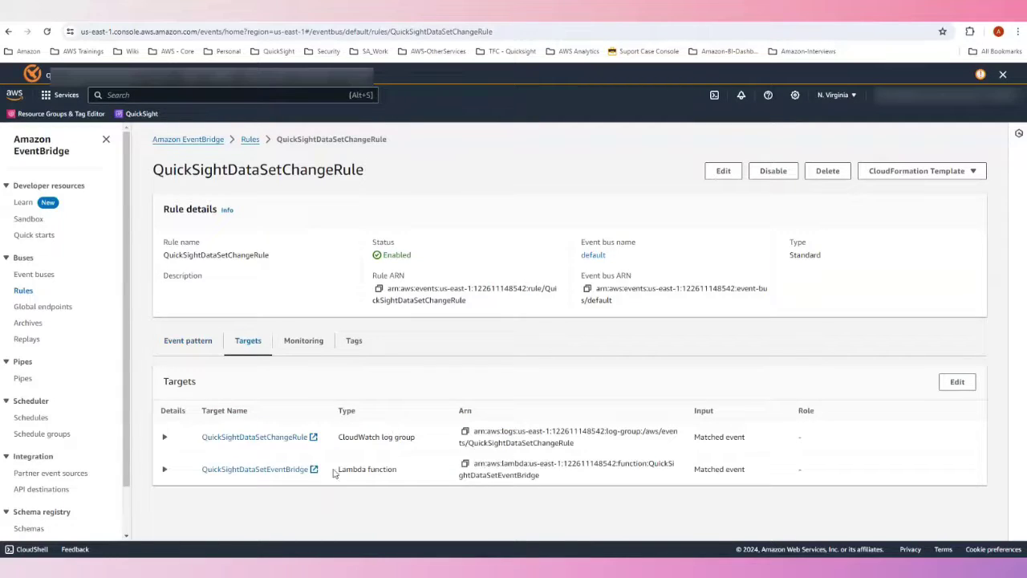
pyautogui.moveTo(337, 437); pyautogui.dragTo(431, 442)
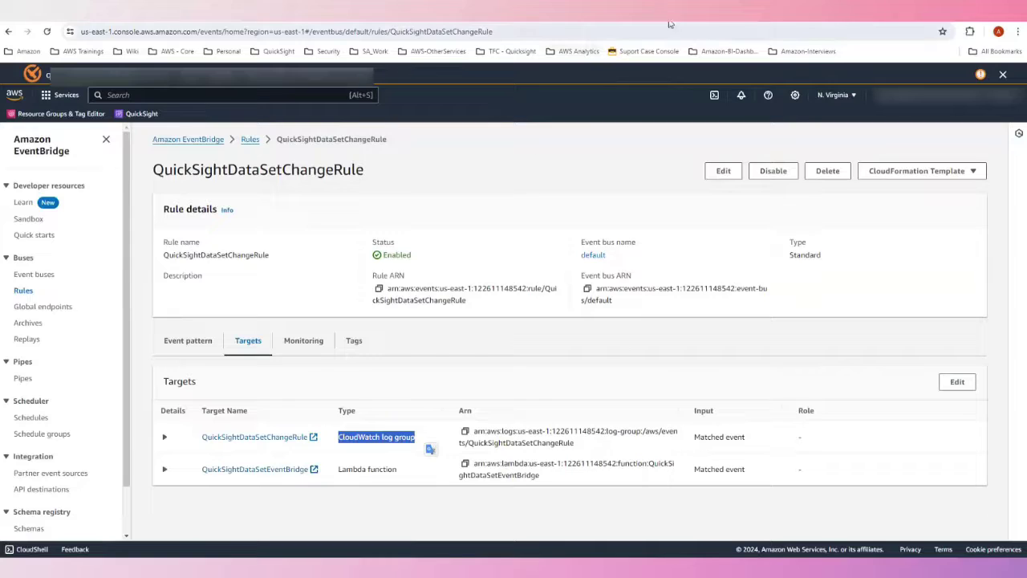
# Step: Switch to the QuickSightDataSetEventBridge Lambda function, highlight its name and show its source code
pyautogui.hotkey('ctrl', 'Tab')
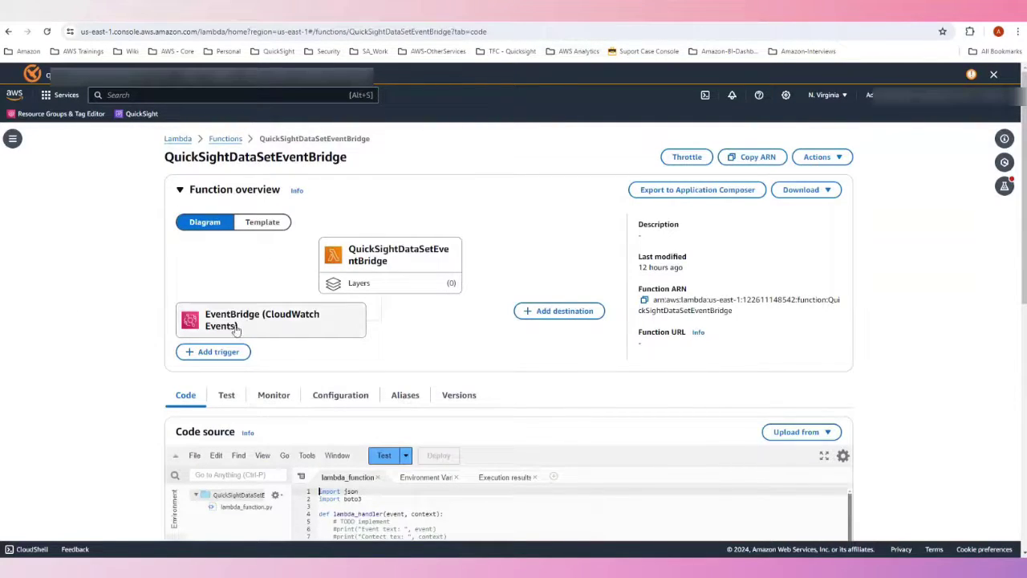
pyautogui.moveTo(166, 157); pyautogui.dragTo(389, 163)
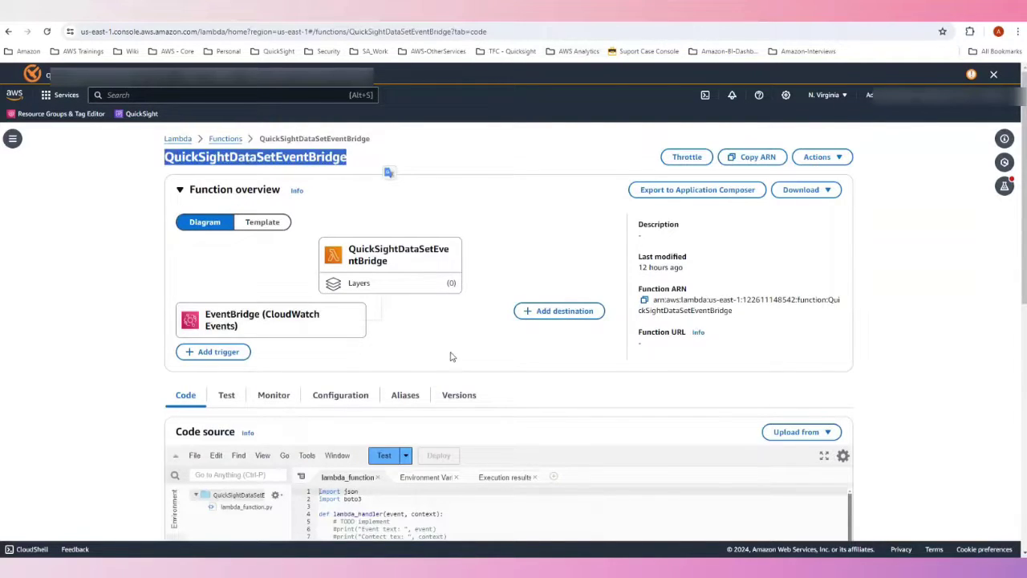
pyautogui.scroll(-1, 513, 386)
pyautogui.scroll(-1, 915, 487)
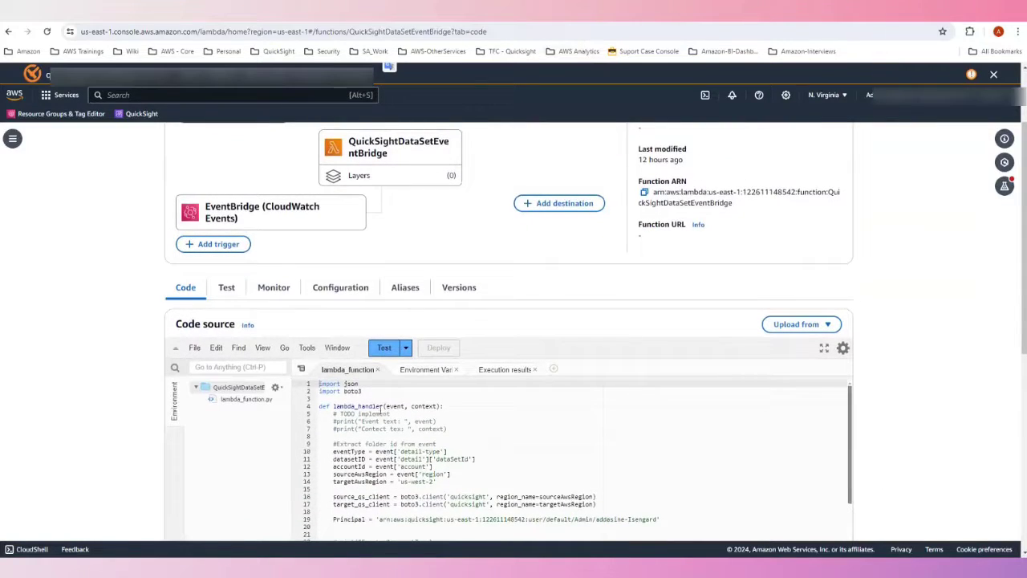
# Step: Walk through lambda_handler's event argument and its eventType, datasetID, accountId, sourceAwsRegion and targetAwsRegion assignments
pyautogui.moveTo(387, 407); pyautogui.dragTo(410, 407)
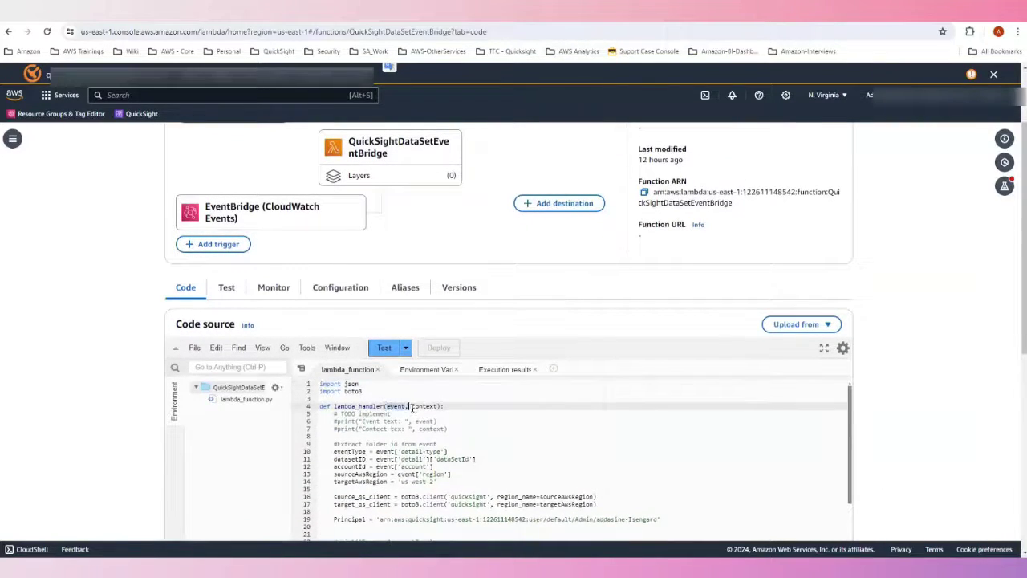
pyautogui.moveTo(329, 453); pyautogui.dragTo(454, 451)
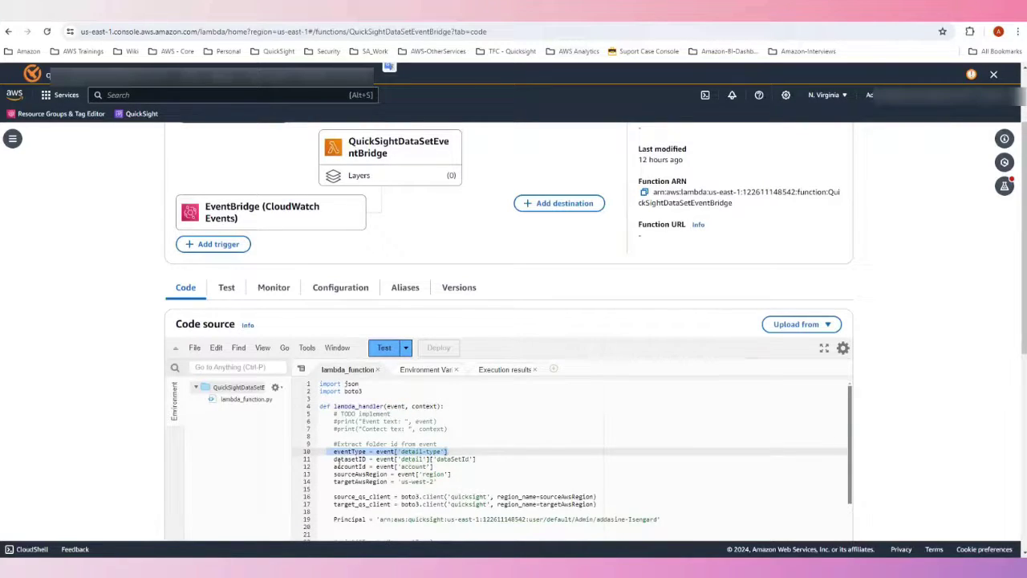
pyautogui.moveTo(334, 459); pyautogui.dragTo(477, 459)
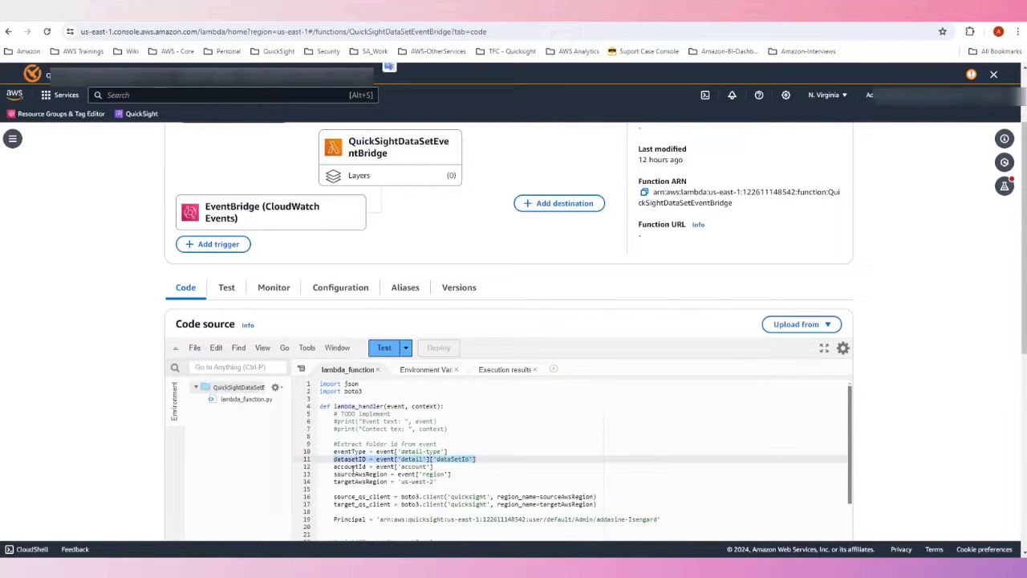
pyautogui.moveTo(334, 467); pyautogui.dragTo(434, 466)
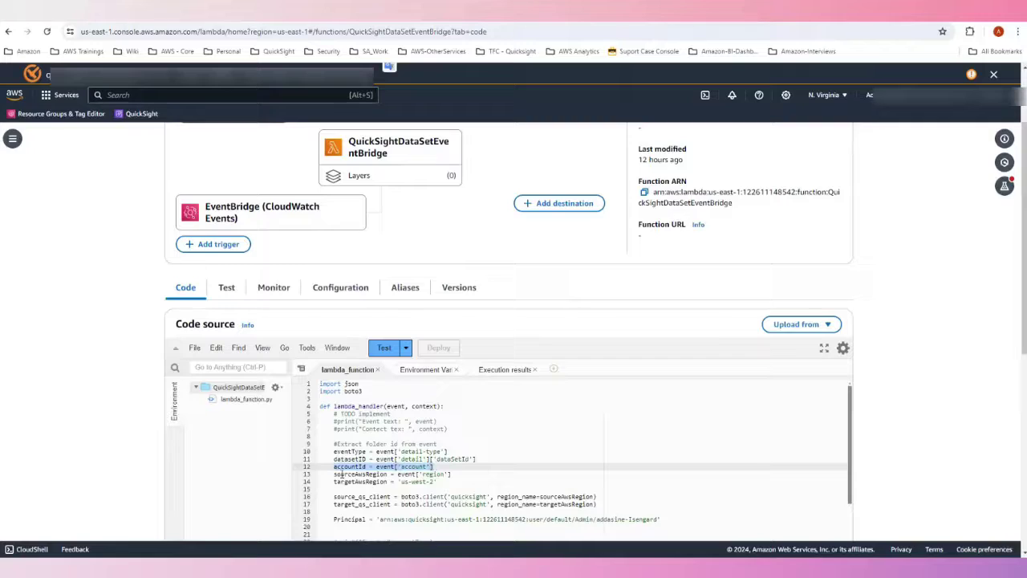
pyautogui.moveTo(333, 474); pyautogui.dragTo(454, 474)
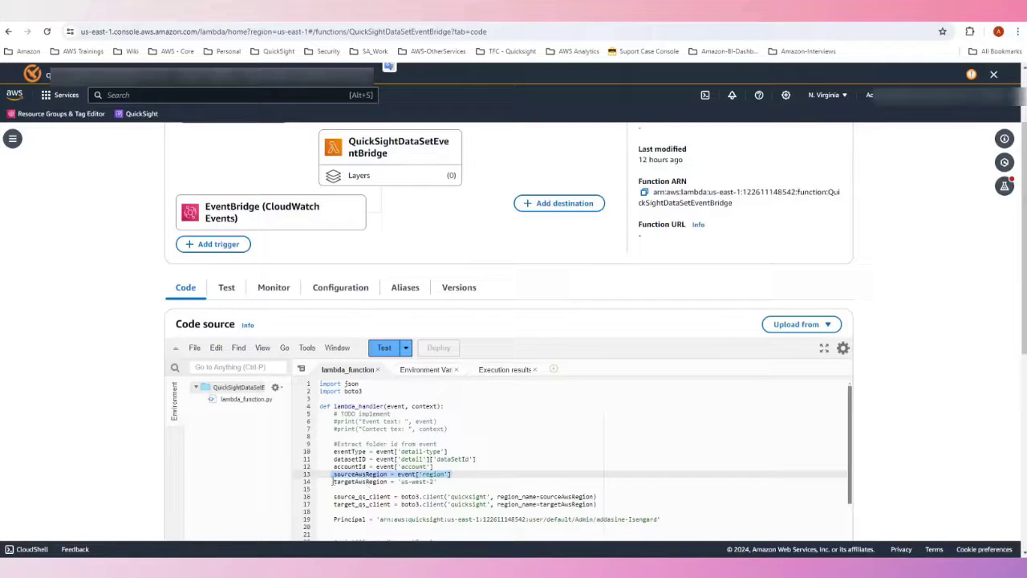
pyautogui.click(332, 483)
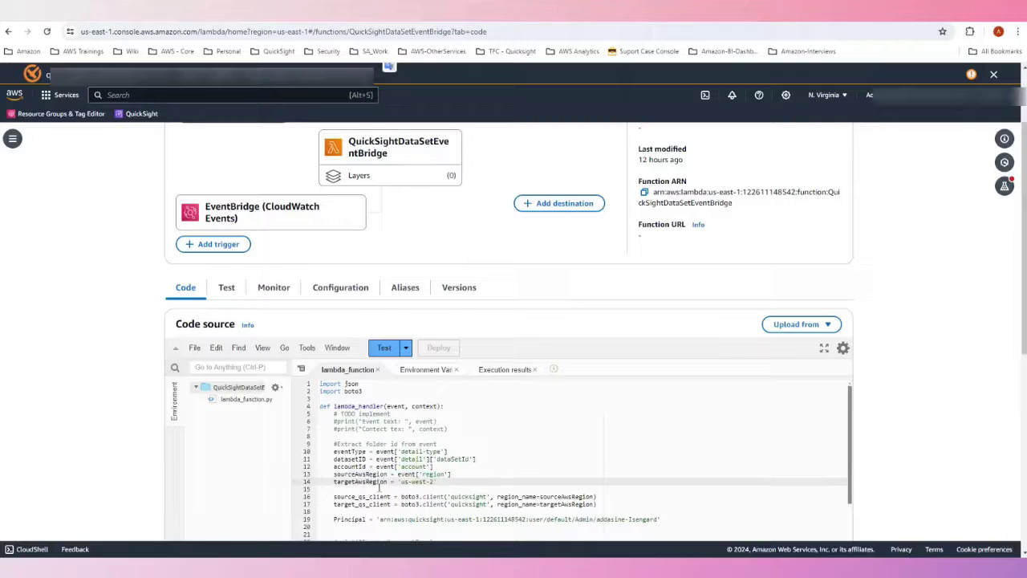
pyautogui.click(436, 481)
# Step: Examine the 'QuickSight DataSet Created' branch of the Lambda code and highlight its create_data_set call
pyautogui.scroll(-5, 446, 505)
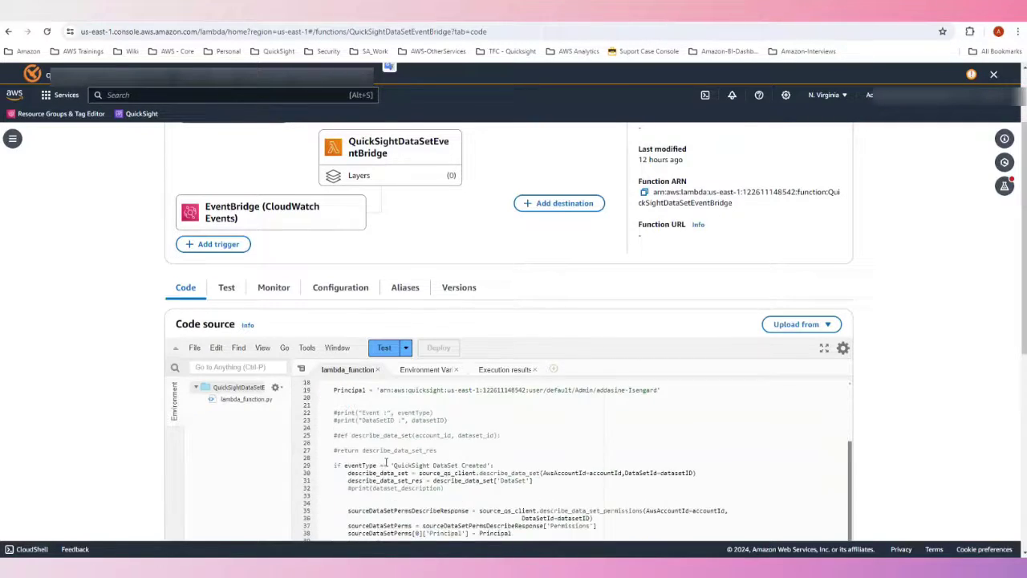
pyautogui.scroll(1, 398, 420)
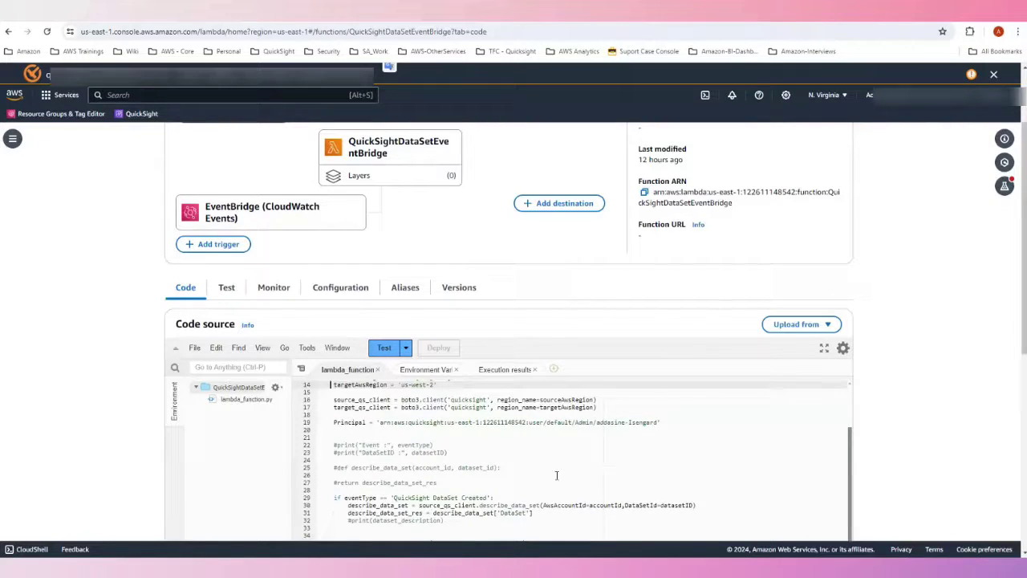
pyautogui.scroll(-1, 557, 475)
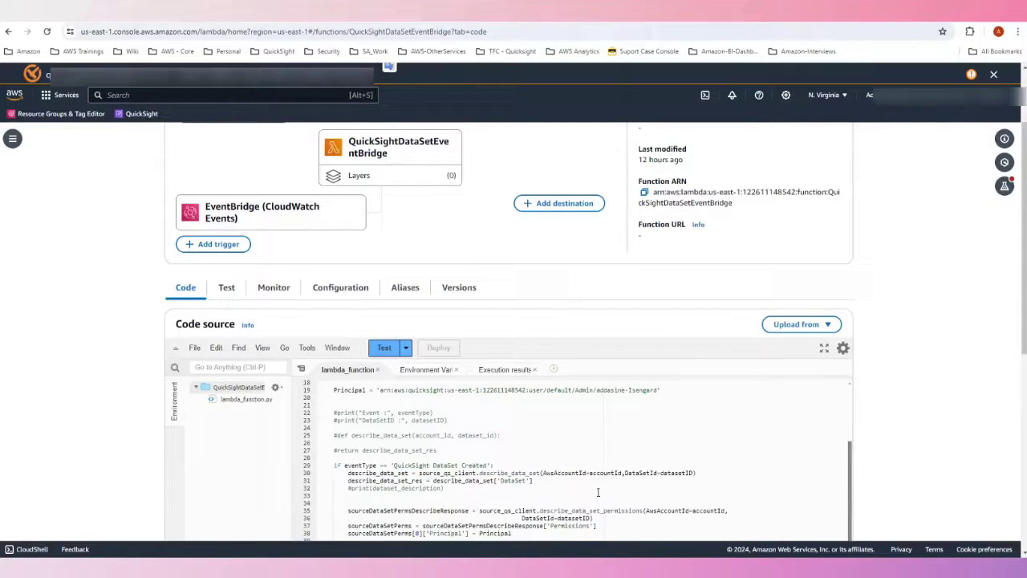
pyautogui.scroll(-1, 639, 501)
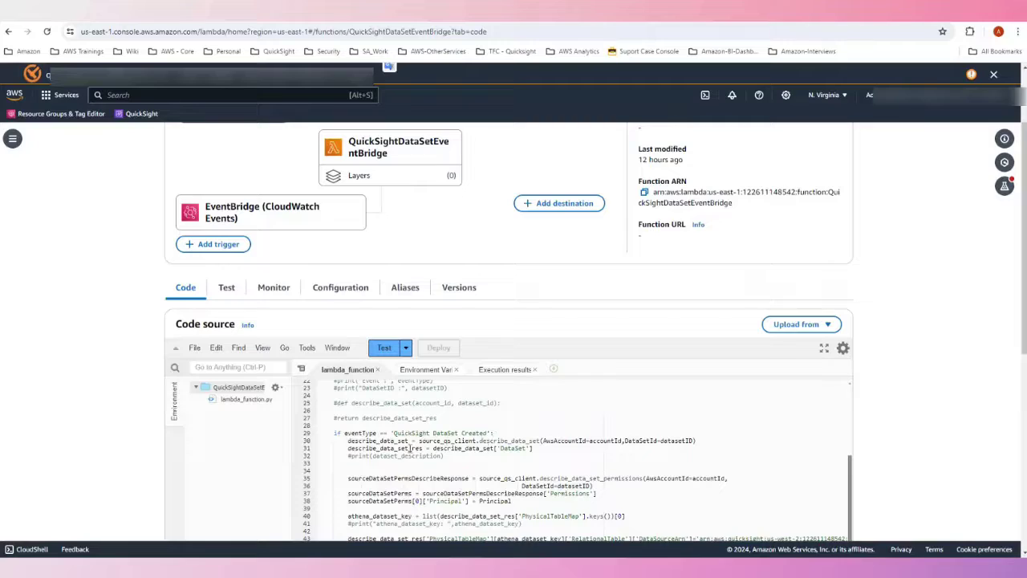
pyautogui.scroll(-2, 498, 499)
pyautogui.click(490, 491)
pyautogui.doubleClick(489, 490)
pyautogui.doubleClick(541, 489)
# Step: Examine the code branches for the 'QuickSight DataSet Updated' and 'QuickSight DataSet Deleted' events and highlight both conditions
pyautogui.scroll(-3, 563, 512)
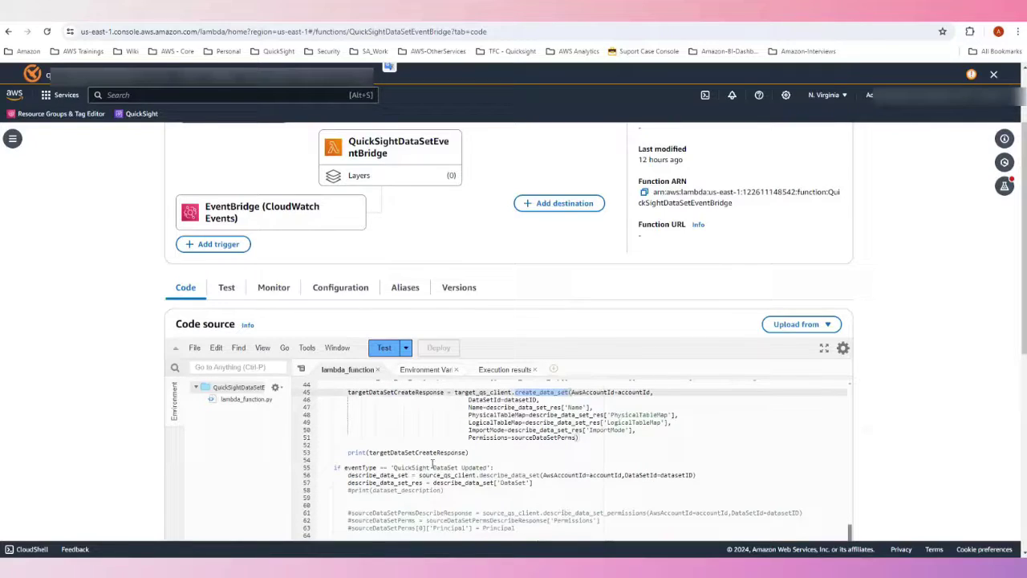
pyautogui.click(445, 467)
pyautogui.doubleClick(445, 468)
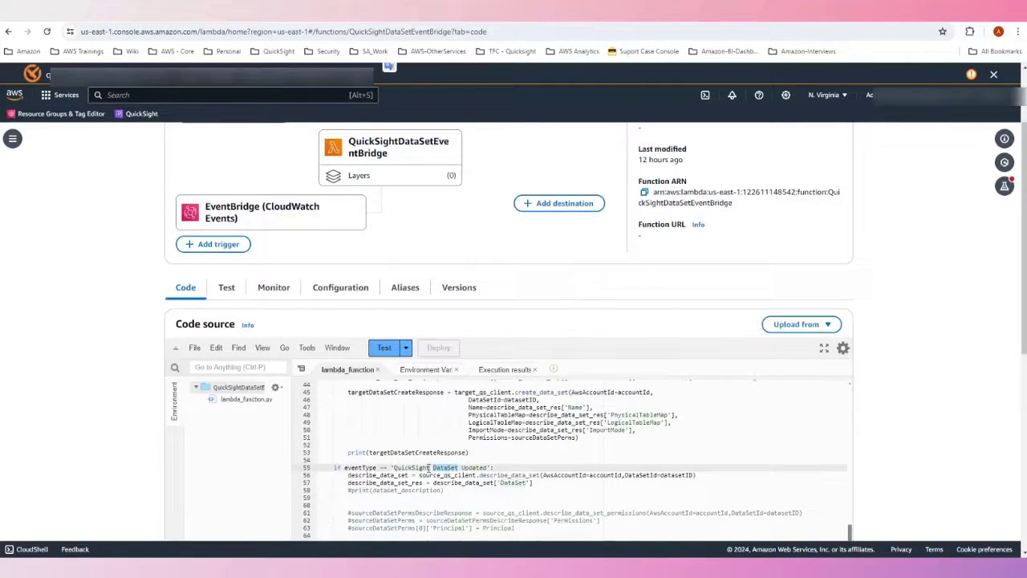
pyautogui.scroll(-3, 543, 515)
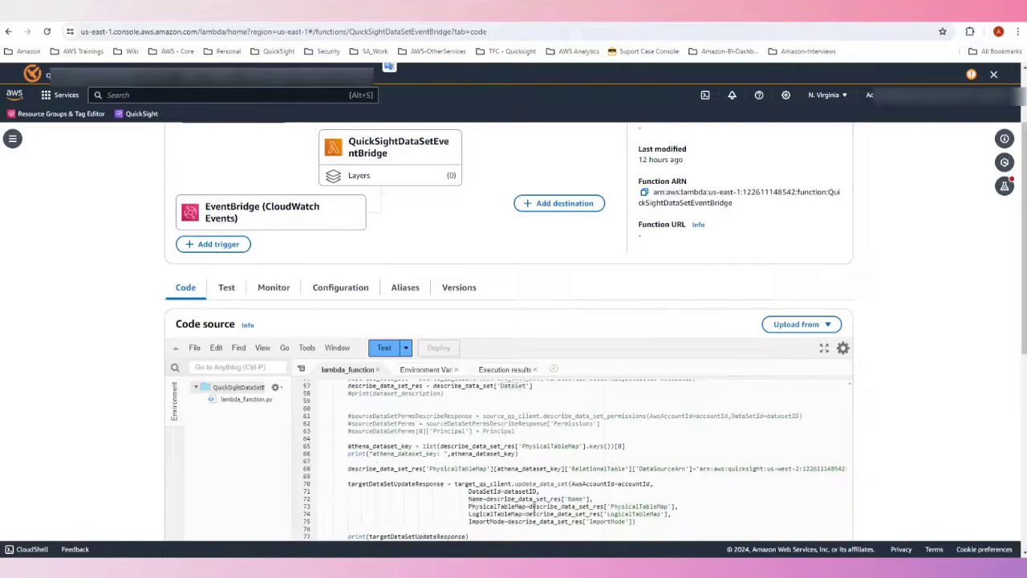
pyautogui.scroll(-1, 550, 514)
pyautogui.scroll(-3, 550, 515)
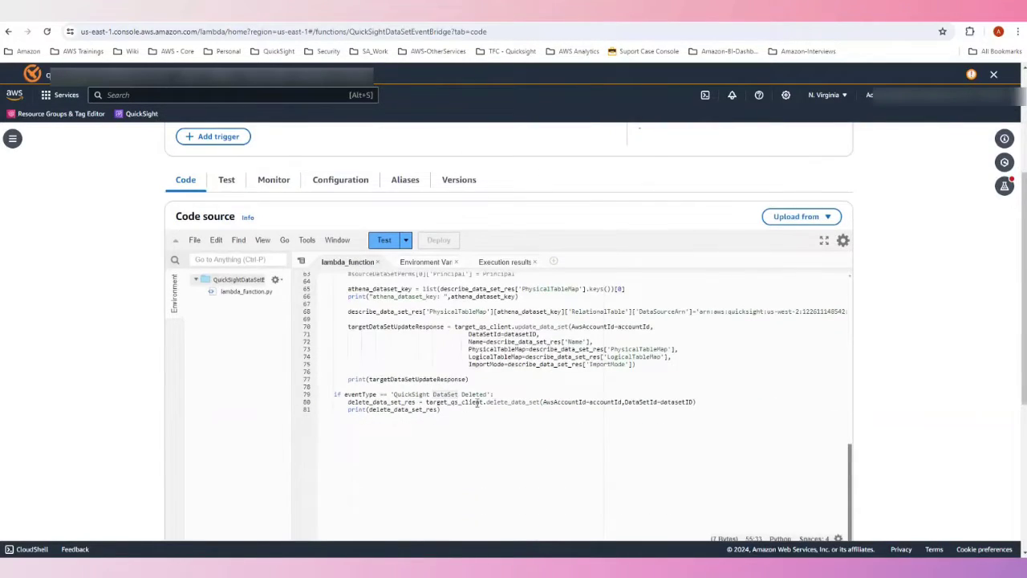
pyautogui.moveTo(494, 394)
pyautogui.mouseDown()
pyautogui.moveTo(382, 394)
pyautogui.moveTo(488, 400)
pyautogui.mouseUp()
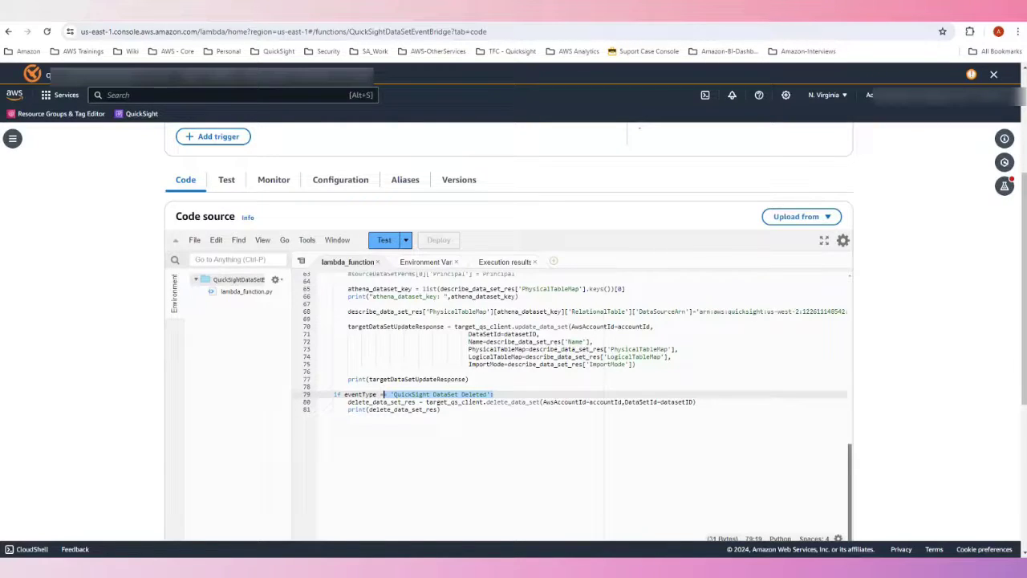
# Step: Tile the console browser beside the us-west-2 QuickSight window, switch it to QuickSight and highlight us-east-1 in its address
pyautogui.press('super+Left')
pyautogui.click(161, 24)
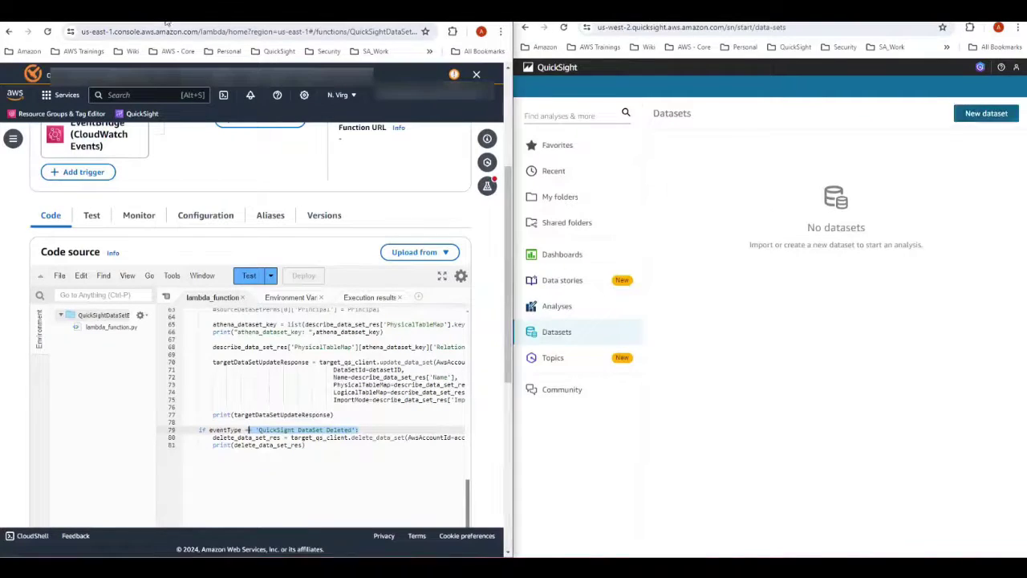
pyautogui.click(129, 31)
pyautogui.click(136, 32)
pyautogui.hotkey('shift', 'Left')
pyautogui.hotkey('shift', 'Left')
pyautogui.hotkey('shift', 'Left')
pyautogui.hotkey('shift', 'Left')
pyautogui.hotkey('shift', 'Left')
pyautogui.hotkey('shift', 'Left')
pyautogui.hotkey('shift', 'Left')
pyautogui.hotkey('shift', 'Left')
pyautogui.hotkey('shift', 'Left')
pyautogui.hotkey('shift', 'Left')
pyautogui.hotkey('shift', 'Left')
pyautogui.hotkey('shift', 'Left')
pyautogui.hotkey('shift', 'Left')
pyautogui.hotkey('shift', 'Left')
pyautogui.hotkey('shift', 'Left')
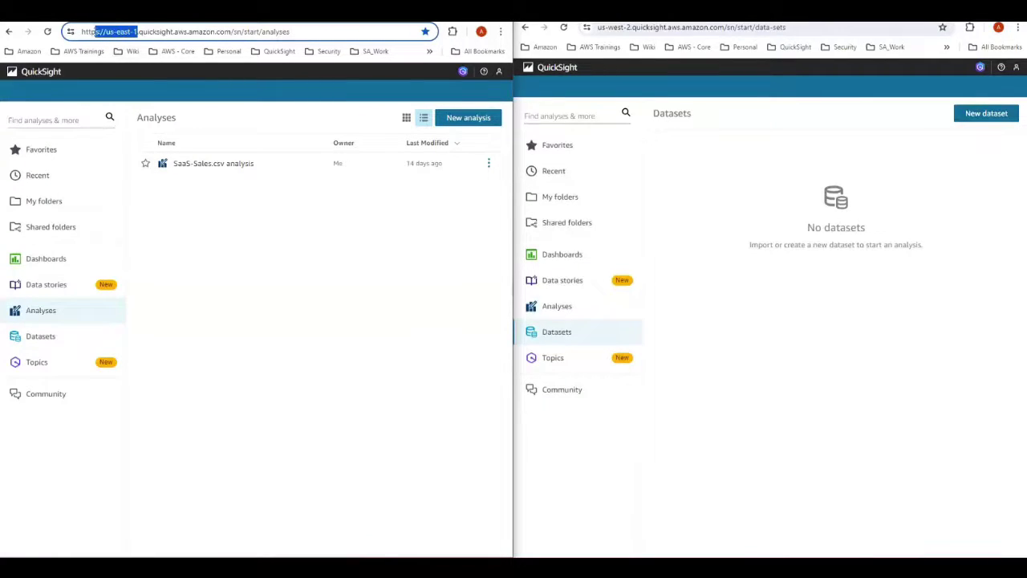
# Step: Highlight the us-west-2 region in the target QuickSight window's address, and clear the selection
pyautogui.click(627, 28)
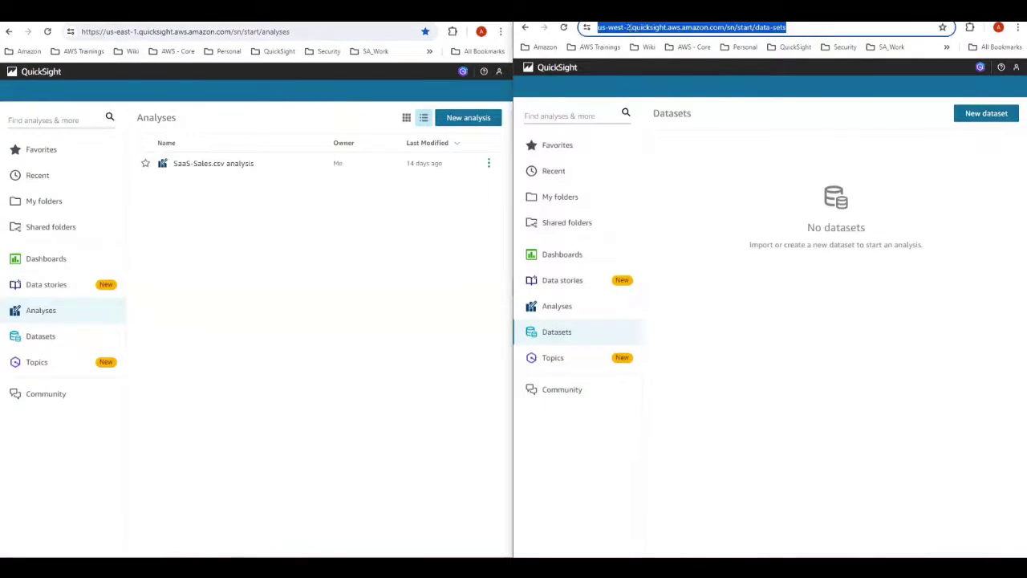
pyautogui.click(649, 28)
pyautogui.hotkey('shift', 'Left')
pyautogui.hotkey('shift', 'Left')
pyautogui.hotkey('shift', 'Left')
pyautogui.hotkey('shift', 'Left')
pyautogui.hotkey('shift', 'Left')
pyautogui.hotkey('shift', 'Left')
pyautogui.hotkey('shift', 'Left')
pyautogui.hotkey('shift', 'Left')
pyautogui.hotkey('shift', 'Left')
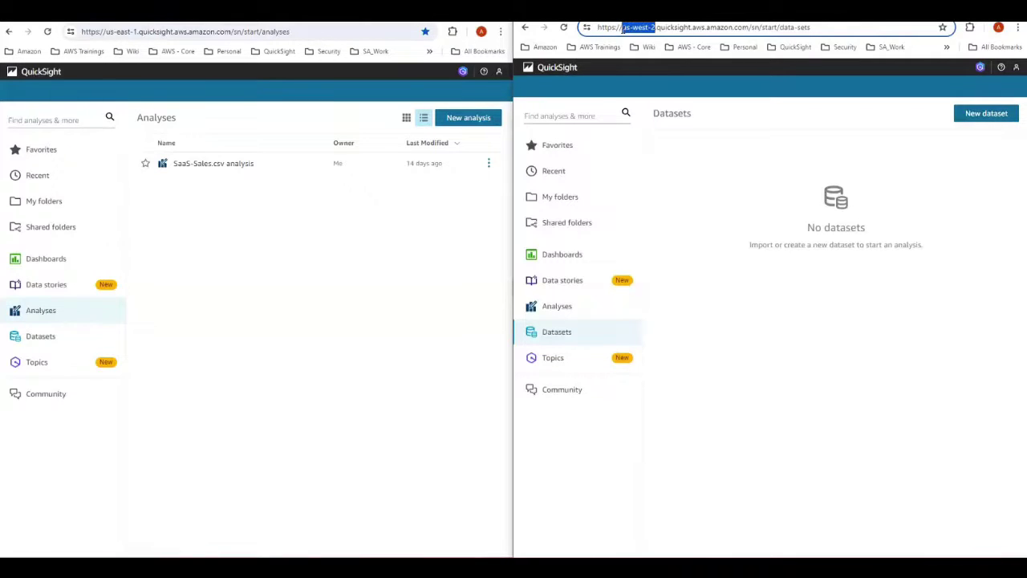
pyautogui.click(698, 232)
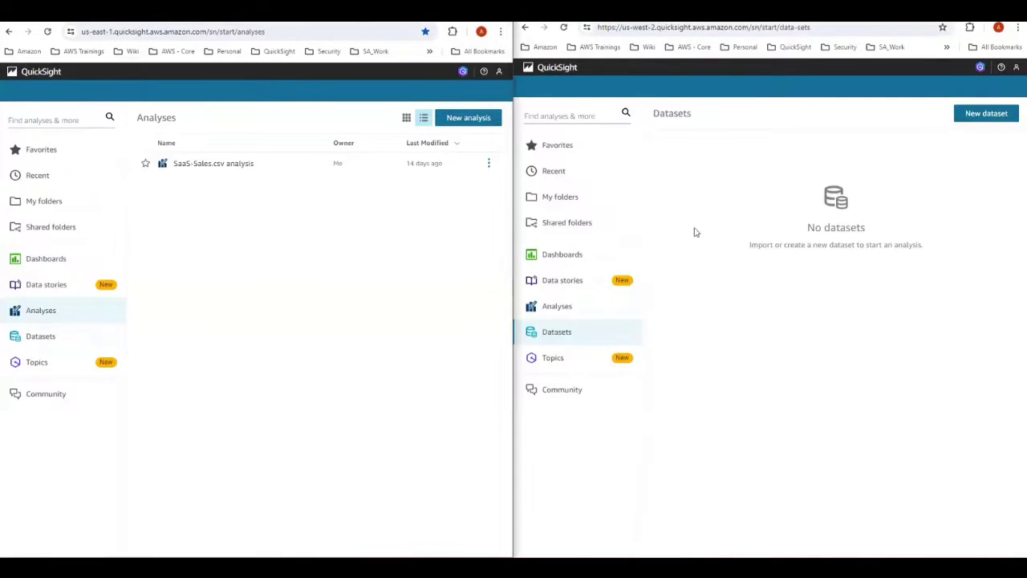
# Step: Start a new dataset from the us-east-1 QuickSight datasets list and bring up its existing data sources
pyautogui.click(52, 345)
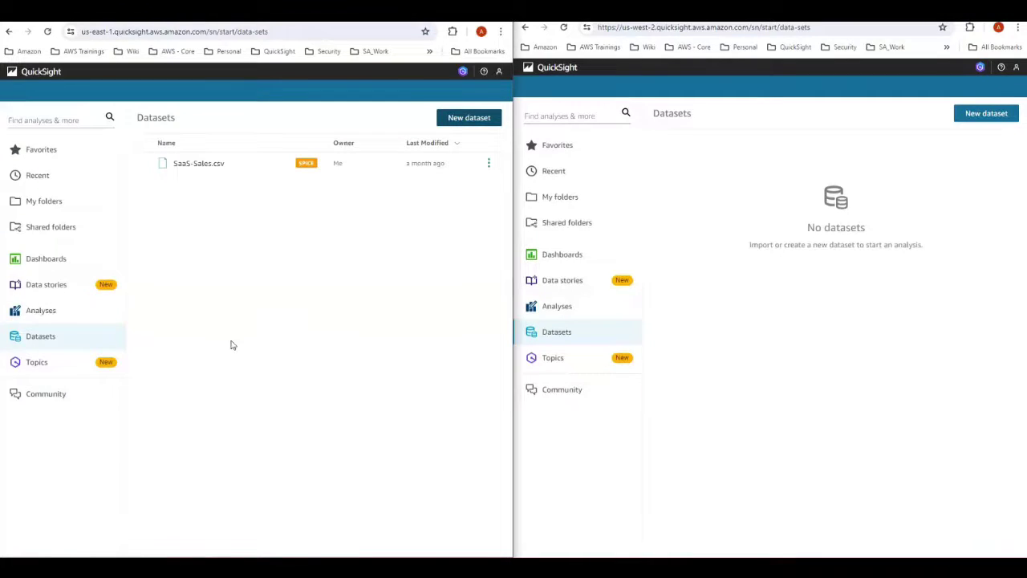
pyautogui.click(469, 120)
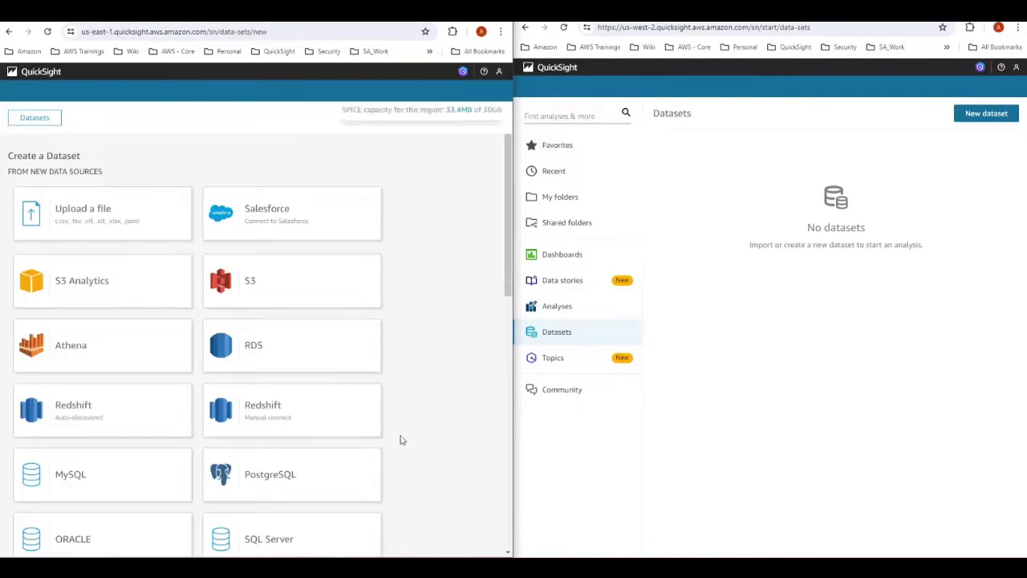
pyautogui.scroll(-3, 409, 445)
pyautogui.scroll(-8, 415, 458)
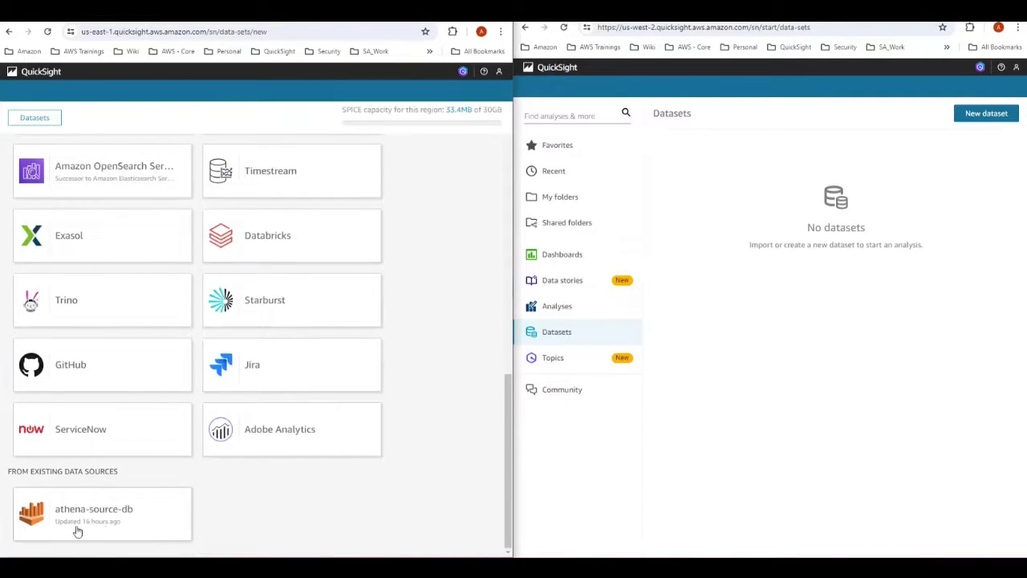
# Step: Start a new dataset in the us-west-2 QuickSight to check which existing data sources it offers
pyautogui.click(986, 114)
pyautogui.scroll(-10, 959, 434)
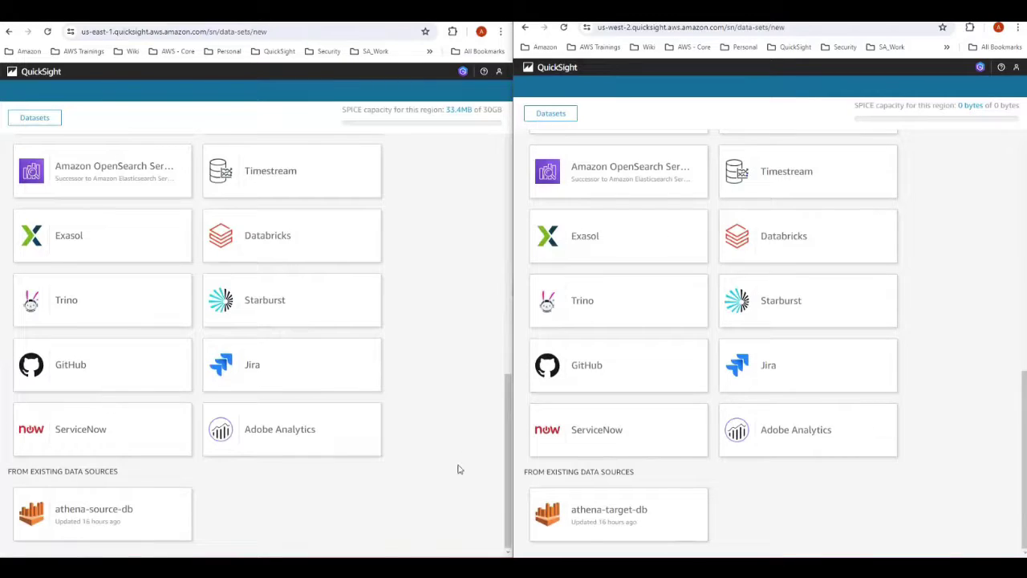
# Step: Switch to CloudWatch Live Tail, show its log group filter, and review the targets of QuickSightDataSetChangeRule in EventBridge
pyautogui.scroll(3, 424, 397)
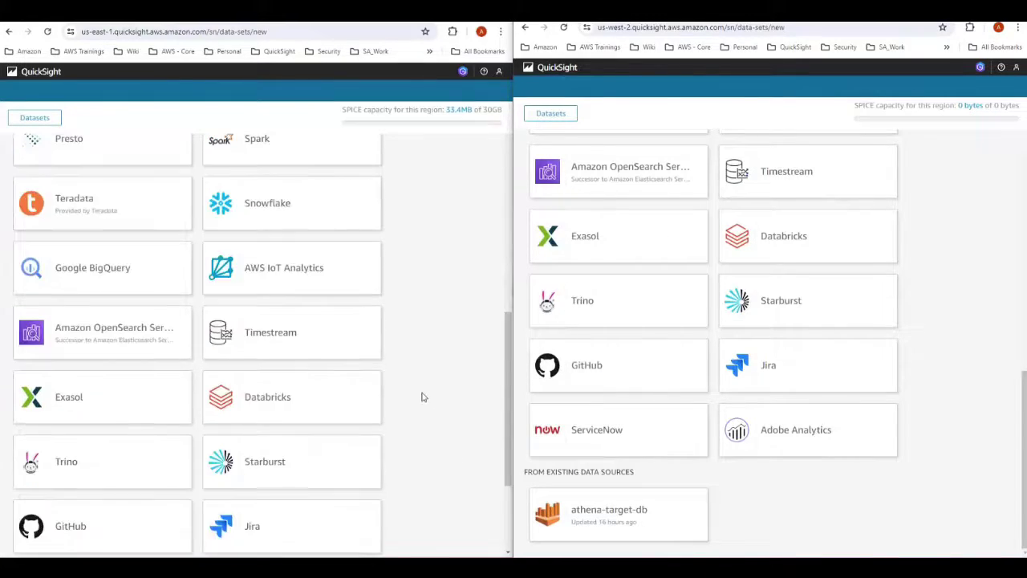
pyautogui.scroll(-4, 424, 395)
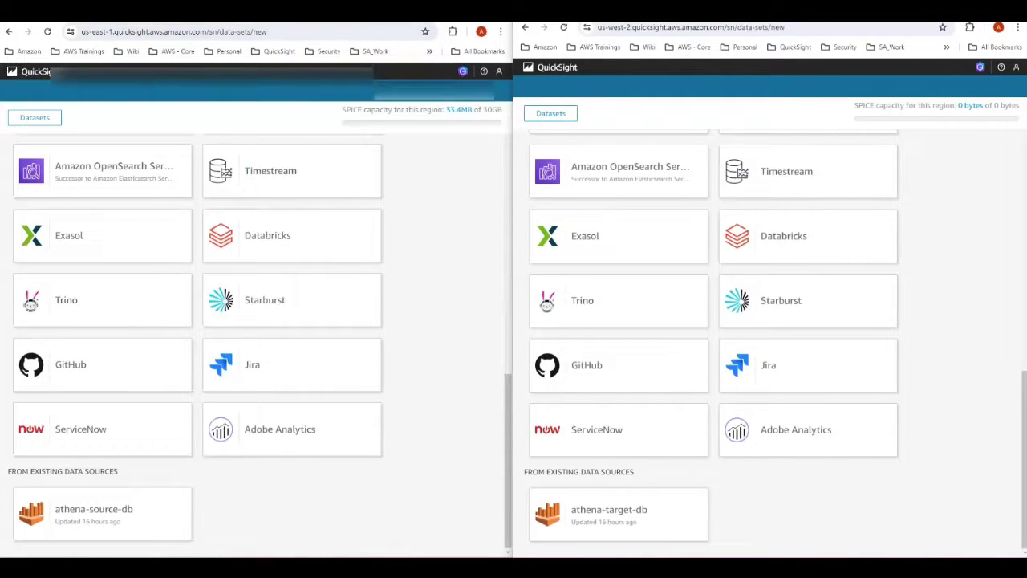
pyautogui.hotkey('ctrl', 'Tab')
pyautogui.hotkey('ctrl', 'Tab')
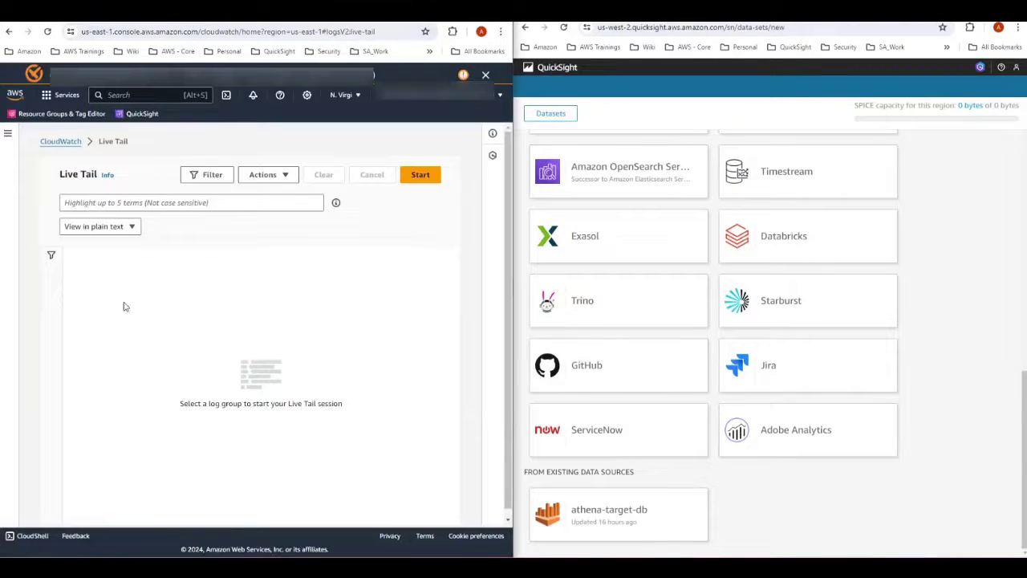
pyautogui.click(51, 257)
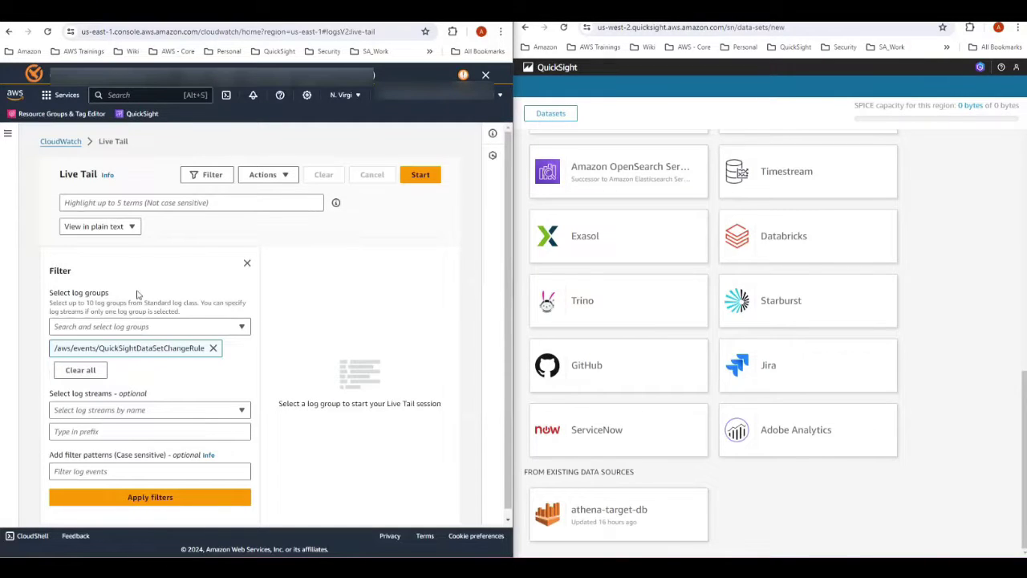
pyautogui.hotkey('ctrl', 'shift', 'Tab')
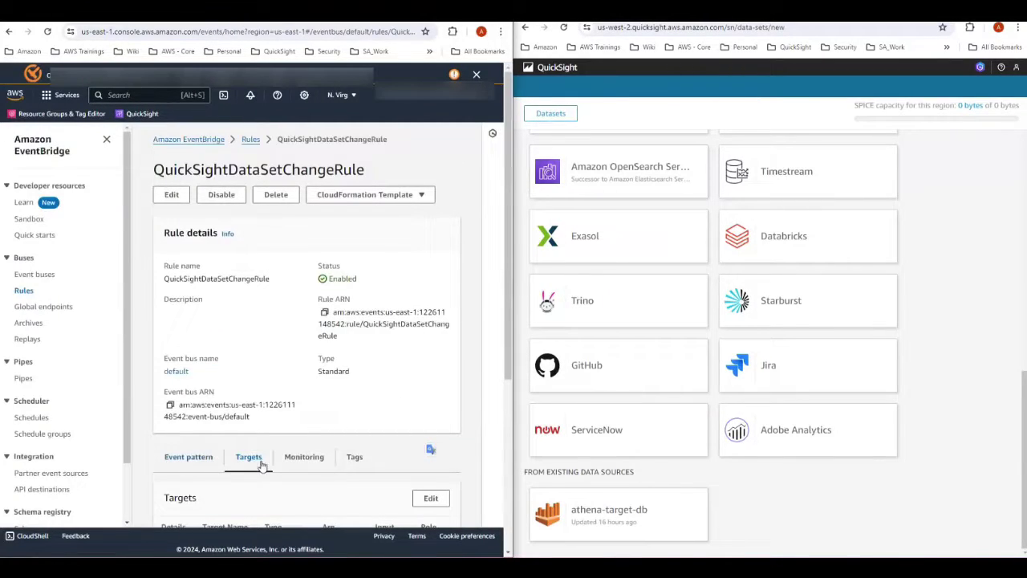
pyautogui.scroll(-3, 261, 458)
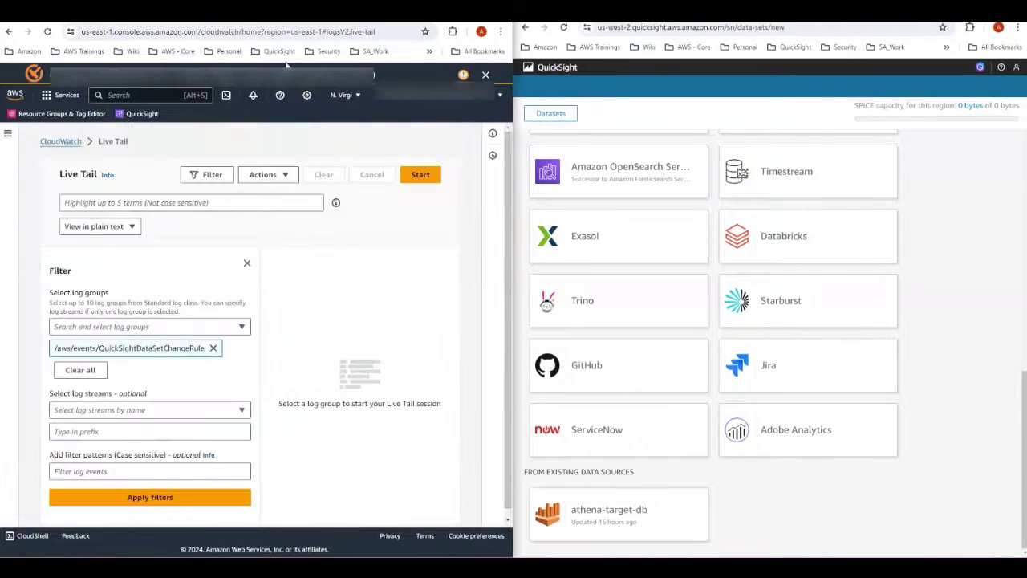
# Step: Reselect the /aws/events/QuickSightDataSetChangeRule log group in the Live Tail filter and apply it to start the session
pyautogui.click(214, 347)
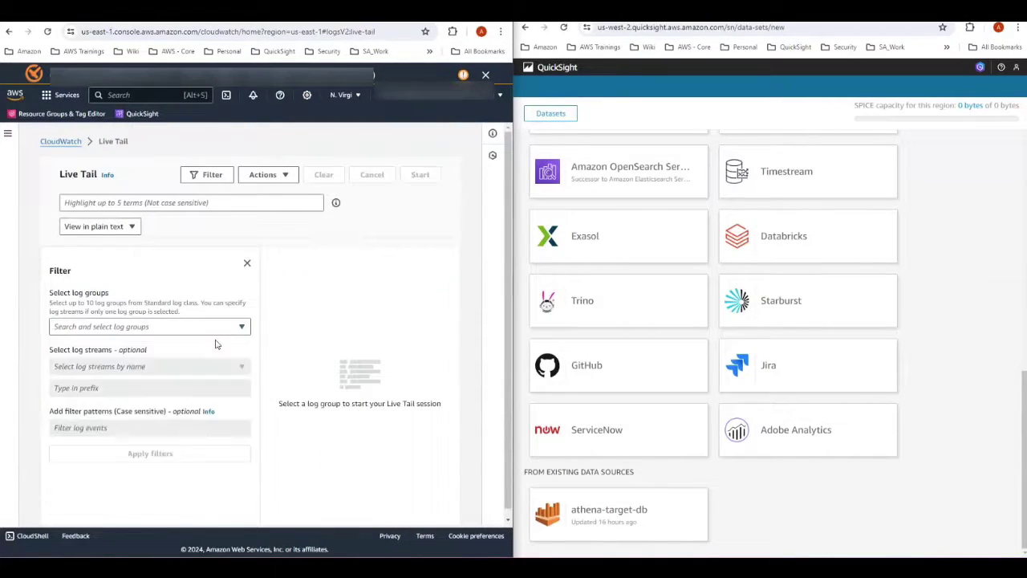
pyautogui.click(215, 328)
pyautogui.click(215, 328)
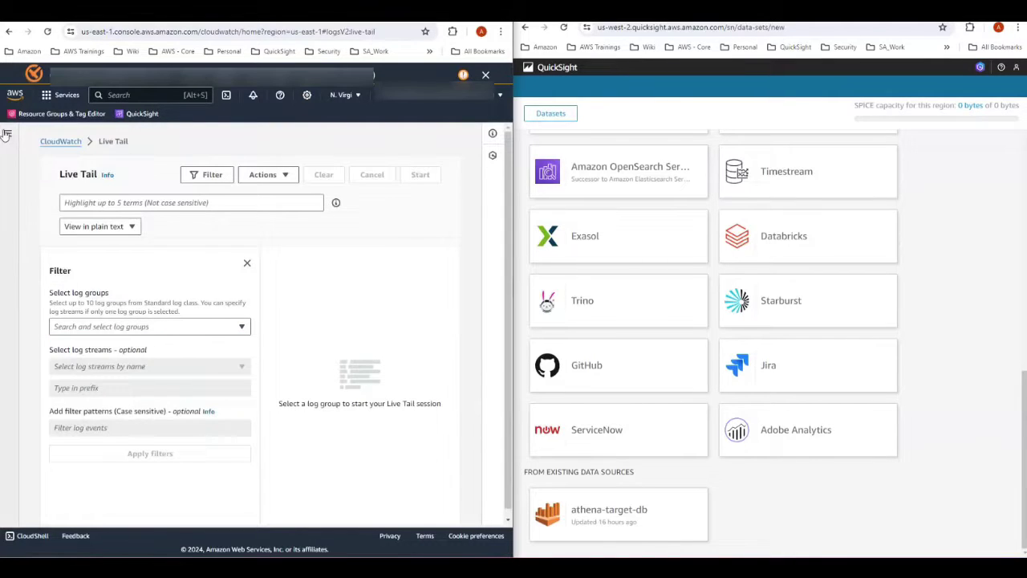
pyautogui.click(7, 133)
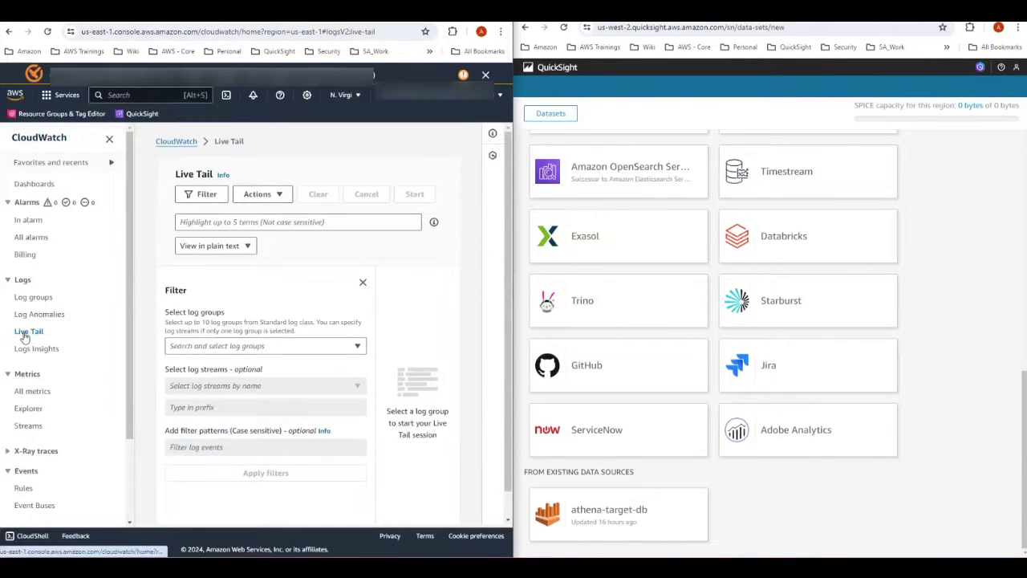
pyautogui.click(204, 345)
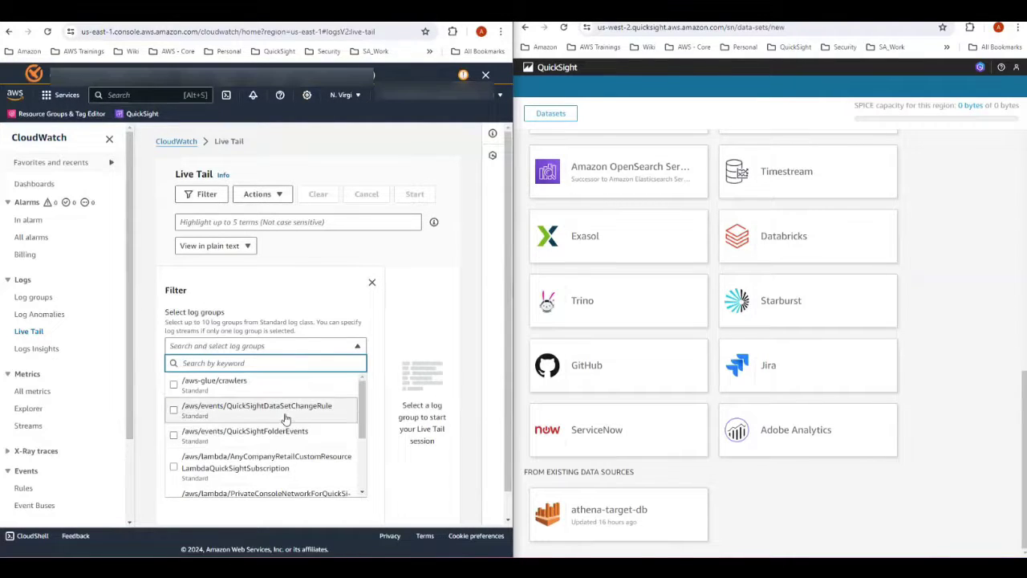
pyautogui.click(286, 419)
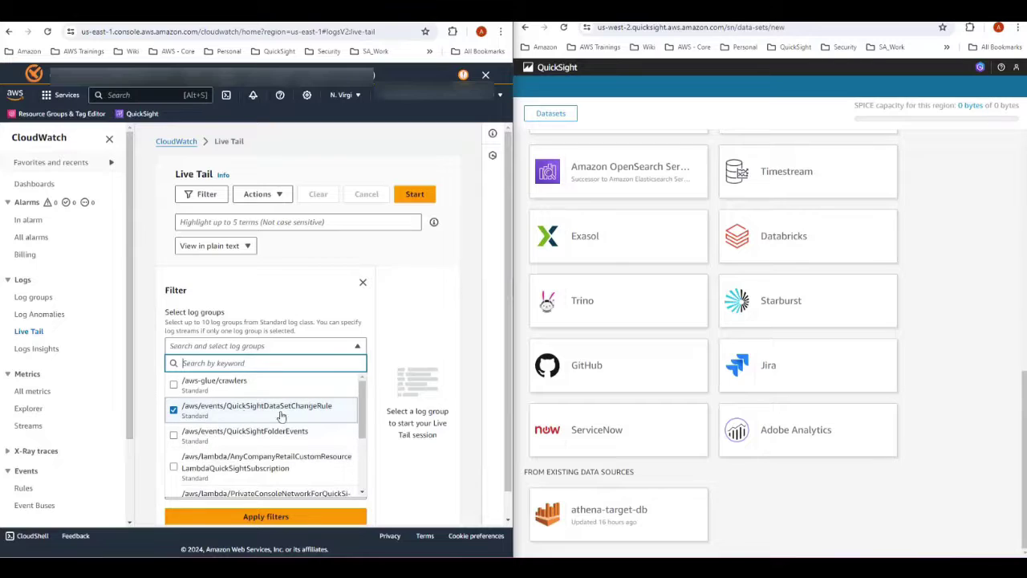
pyautogui.click(265, 517)
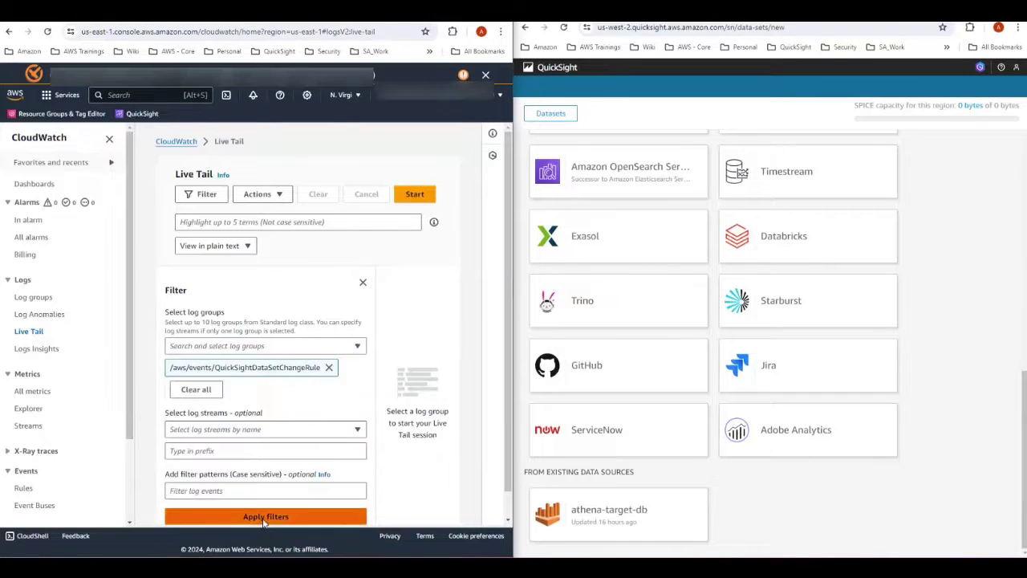
pyautogui.click(265, 520)
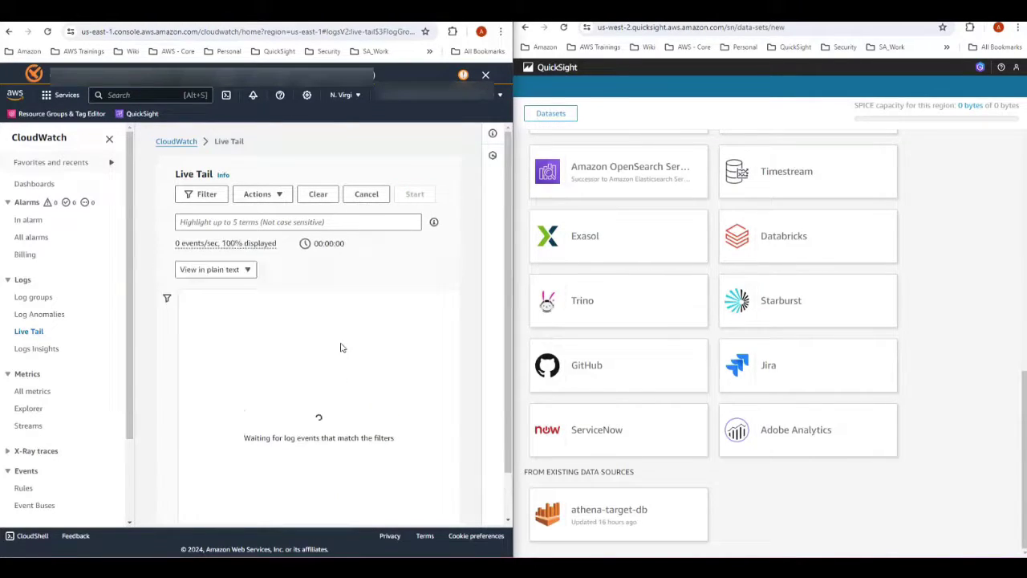
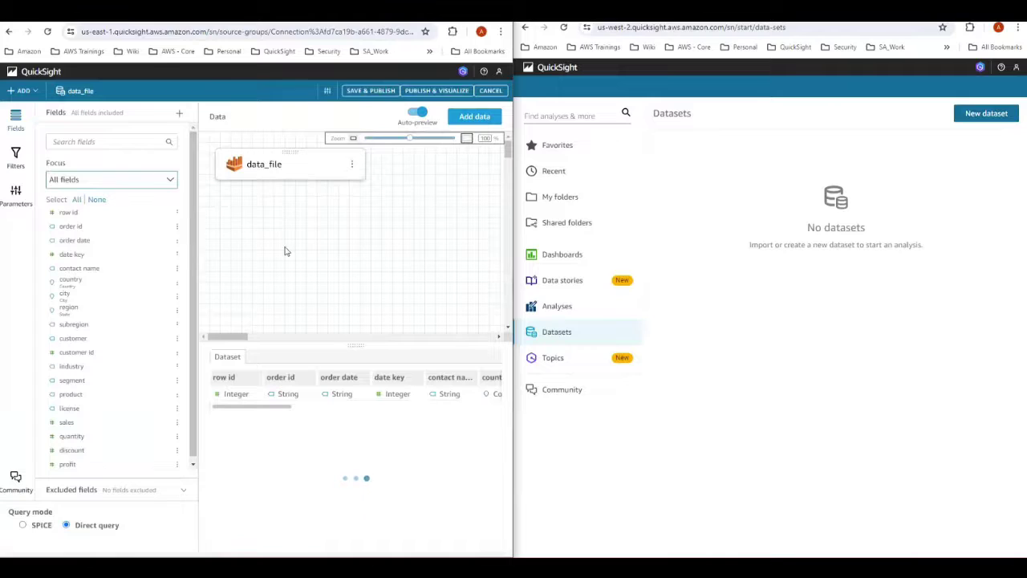
# Step: Save and publish the data_file dataset in us-east-1, and highlight the detail type, region and dataset ID of its Live Tail event
pyautogui.click(372, 90)
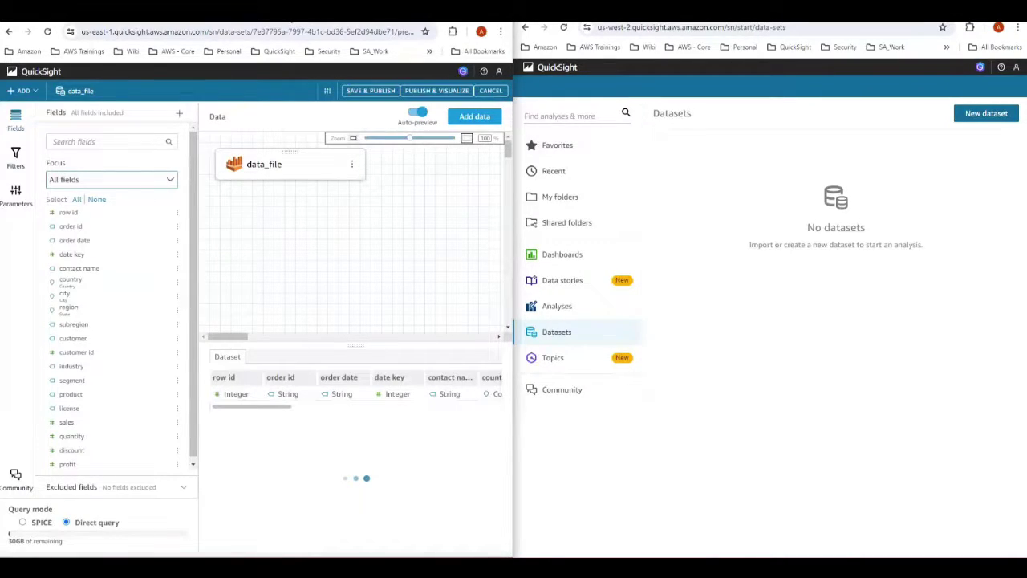
pyautogui.hotkey('ctrl', 'Tab')
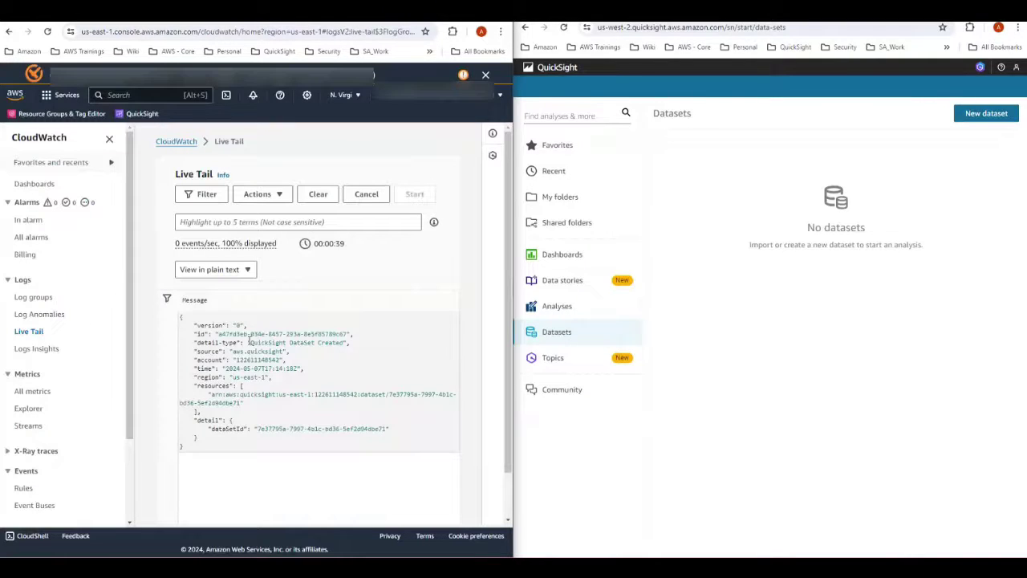
pyautogui.moveTo(250, 341); pyautogui.dragTo(341, 344)
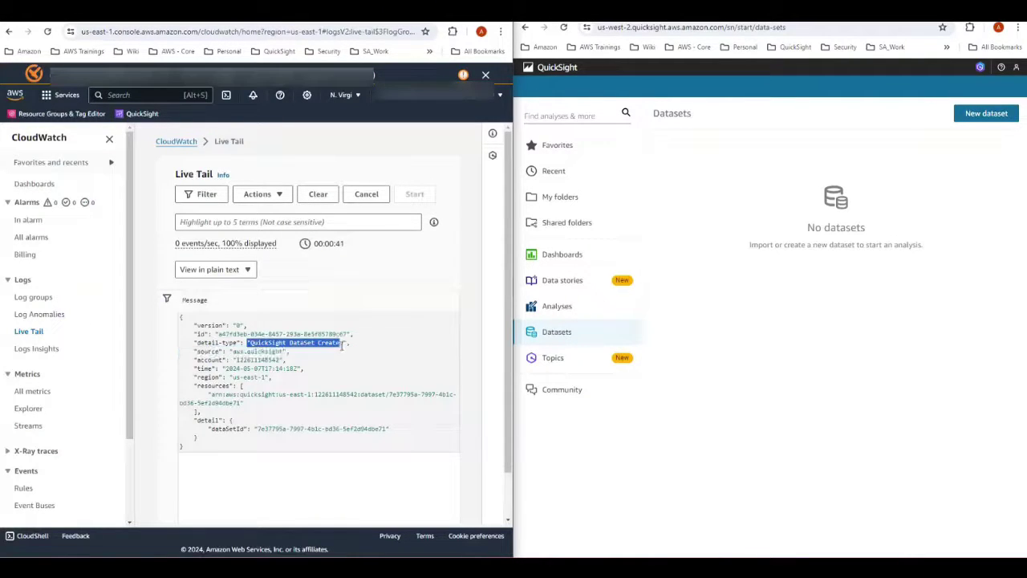
pyautogui.moveTo(275, 353); pyautogui.dragTo(267, 379)
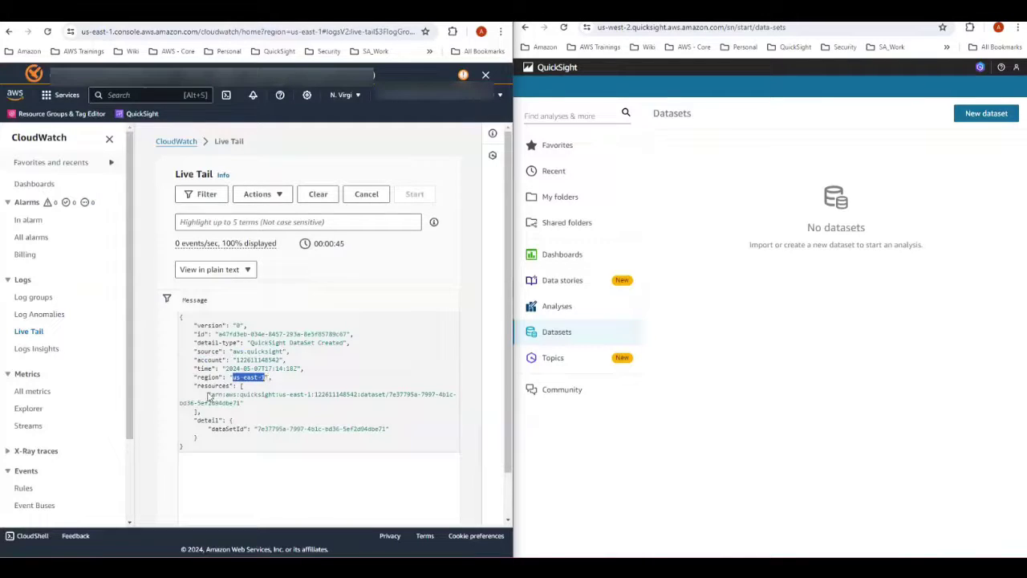
pyautogui.moveTo(208, 396); pyautogui.dragTo(395, 433)
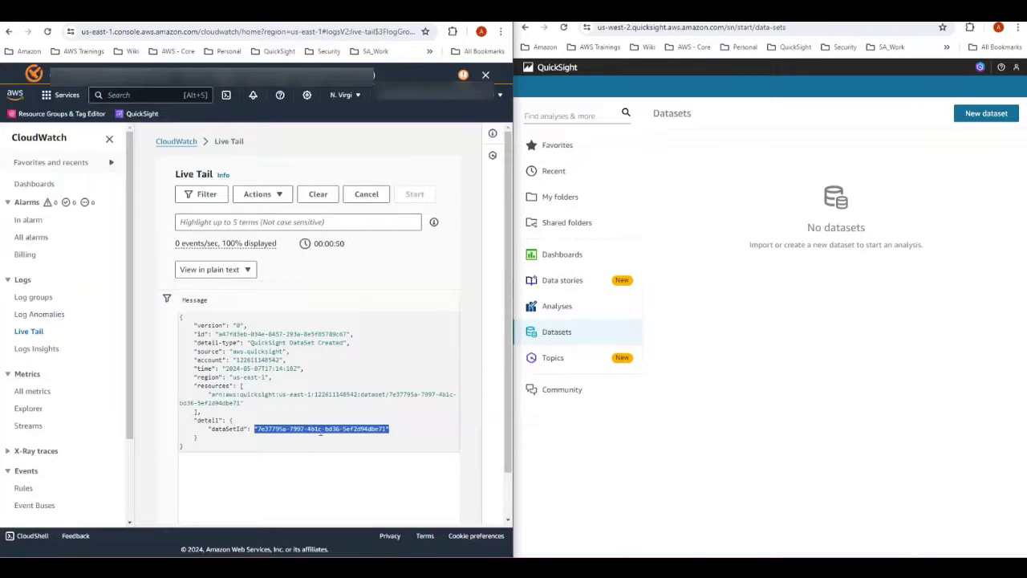
# Step: Compare the dataset ID in the us-east-1 QuickSight address with the dataSetId in the Live Tail event
pyautogui.click(184, 23)
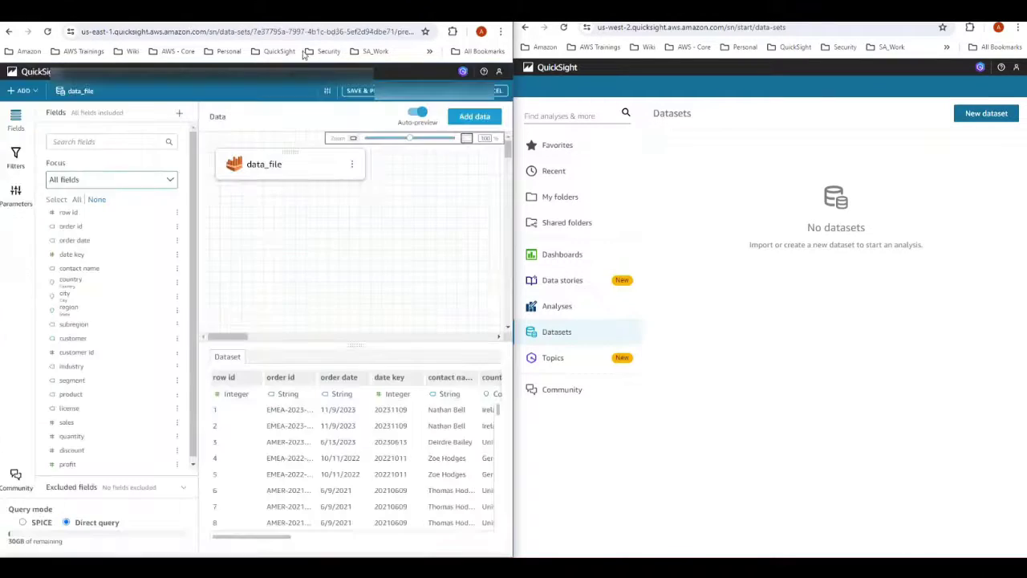
pyautogui.click(269, 32)
pyautogui.click(255, 32)
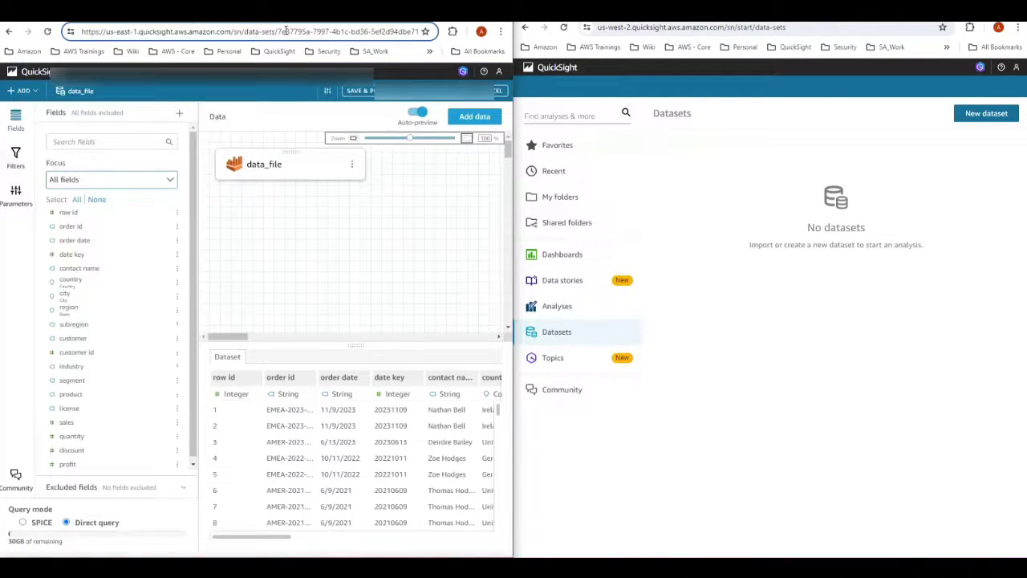
pyautogui.moveTo(278, 32); pyautogui.dragTo(293, 32)
pyautogui.click(104, 22)
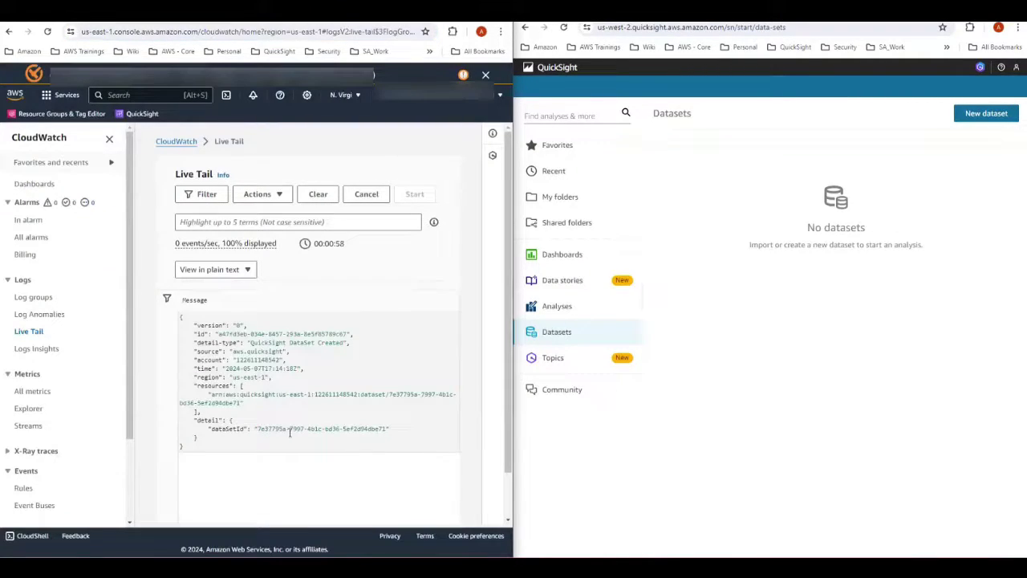
# Step: Refresh the us-west-2 datasets list, highlight data_file's dataset ID in its address, and open that dataset for editing
pyautogui.click(564, 27)
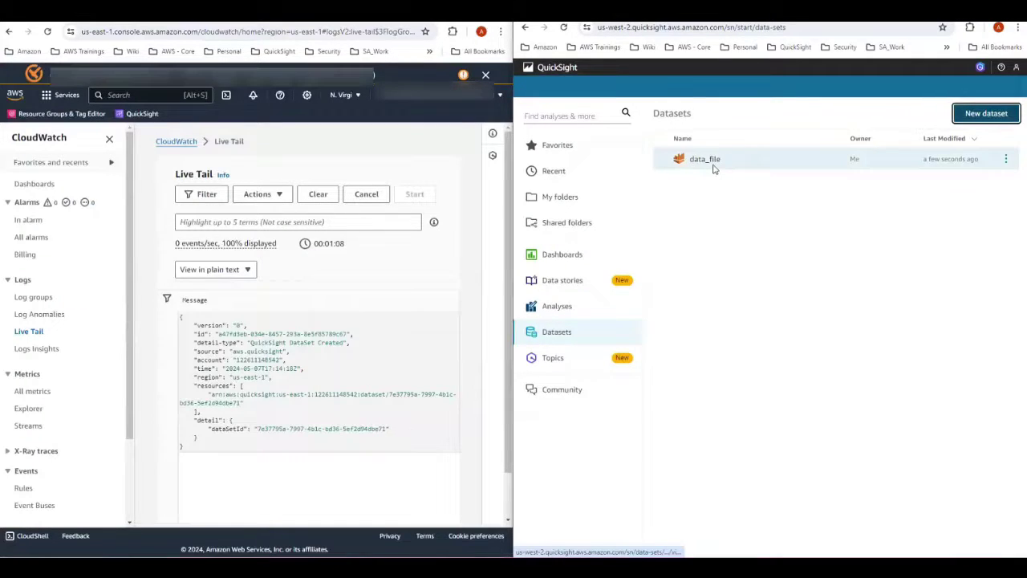
pyautogui.click(704, 164)
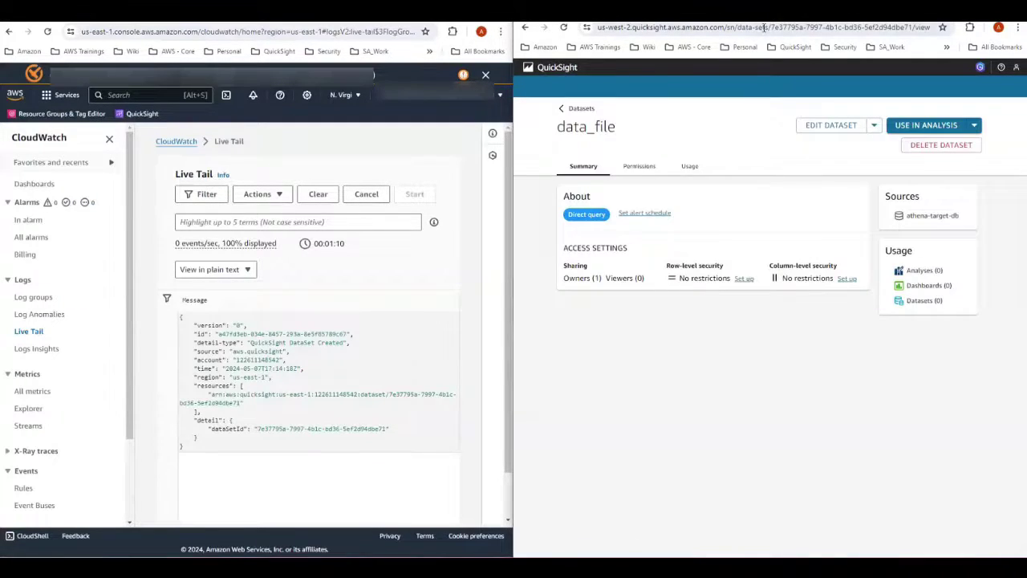
pyautogui.click(764, 27)
pyautogui.click(811, 28)
pyautogui.moveTo(796, 27); pyautogui.dragTo(925, 29)
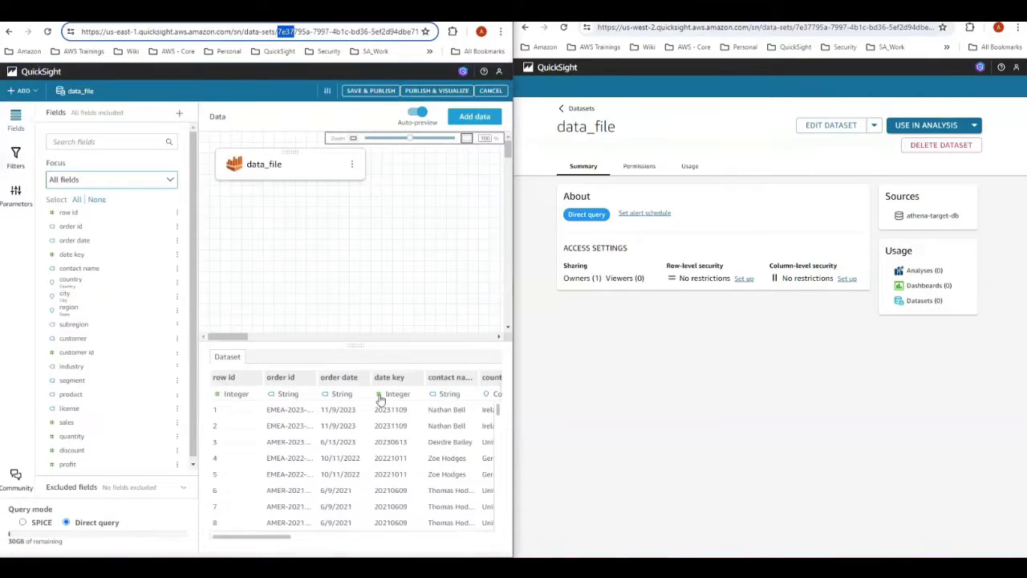
pyautogui.click(853, 126)
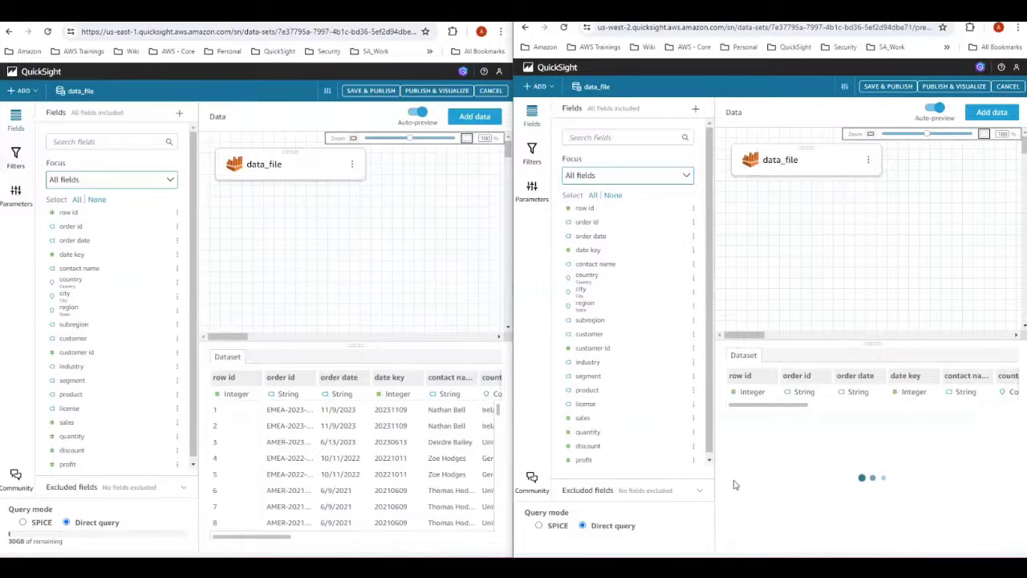
# Step: Change row id to String and order date to Date in the us-east-1 data_file dataset, and save and publish it
pyautogui.click(235, 397)
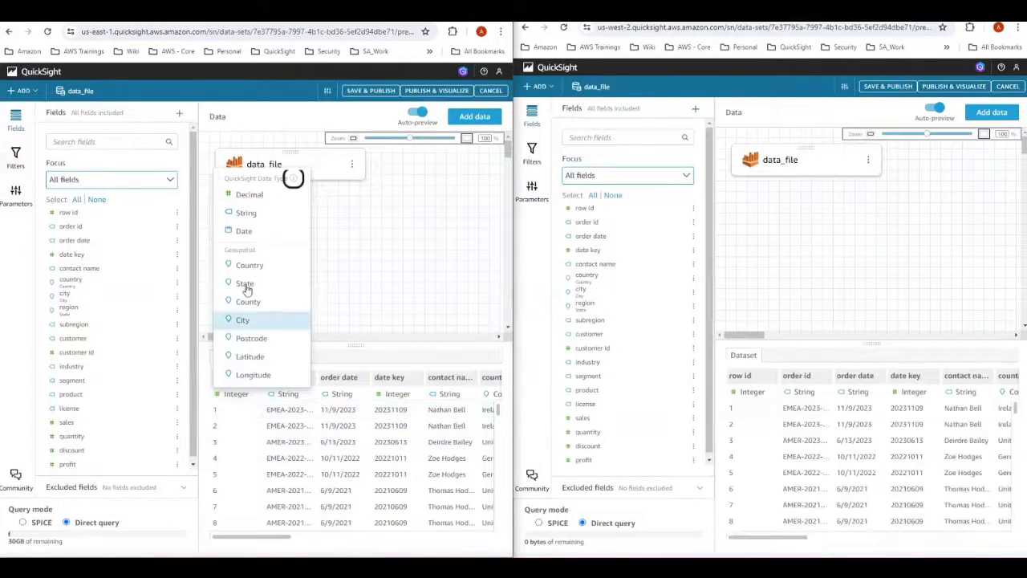
pyautogui.click(253, 218)
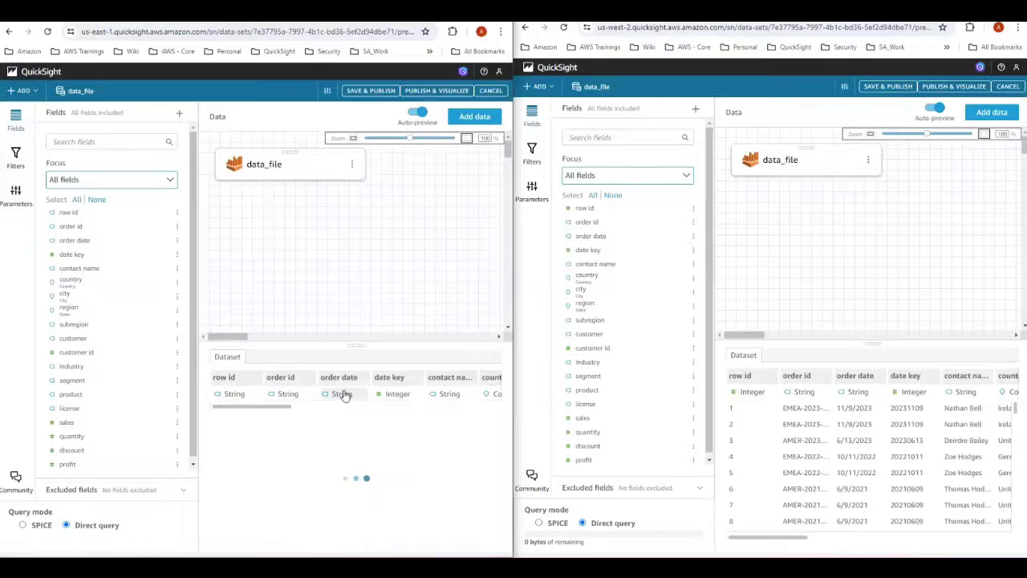
pyautogui.click(342, 394)
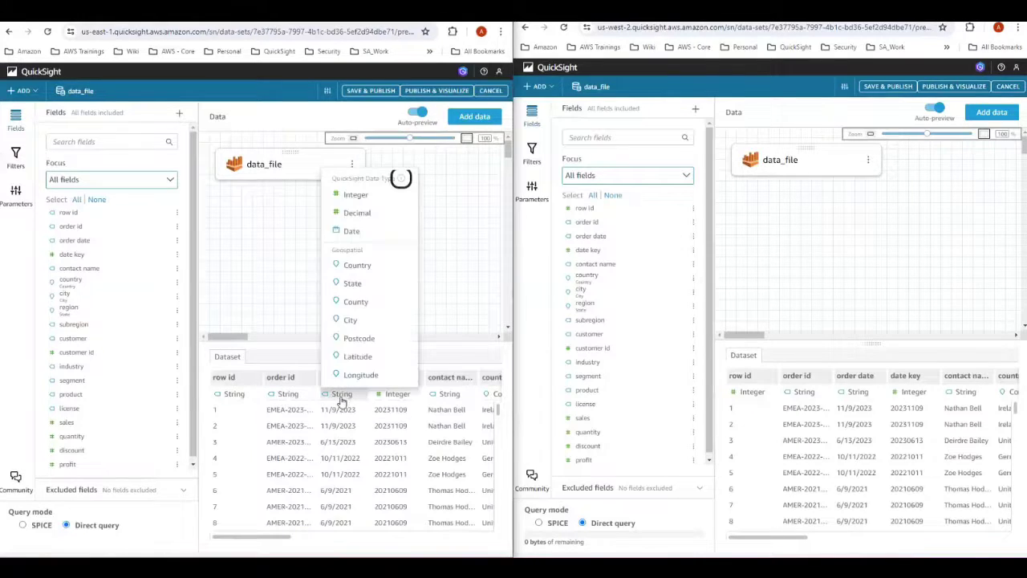
pyautogui.click(353, 230)
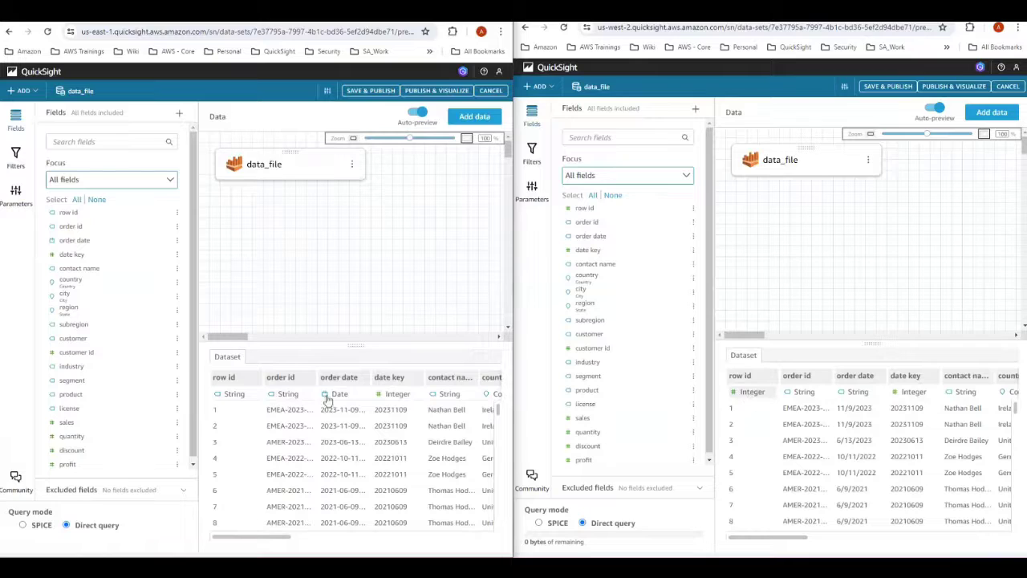
pyautogui.click(371, 91)
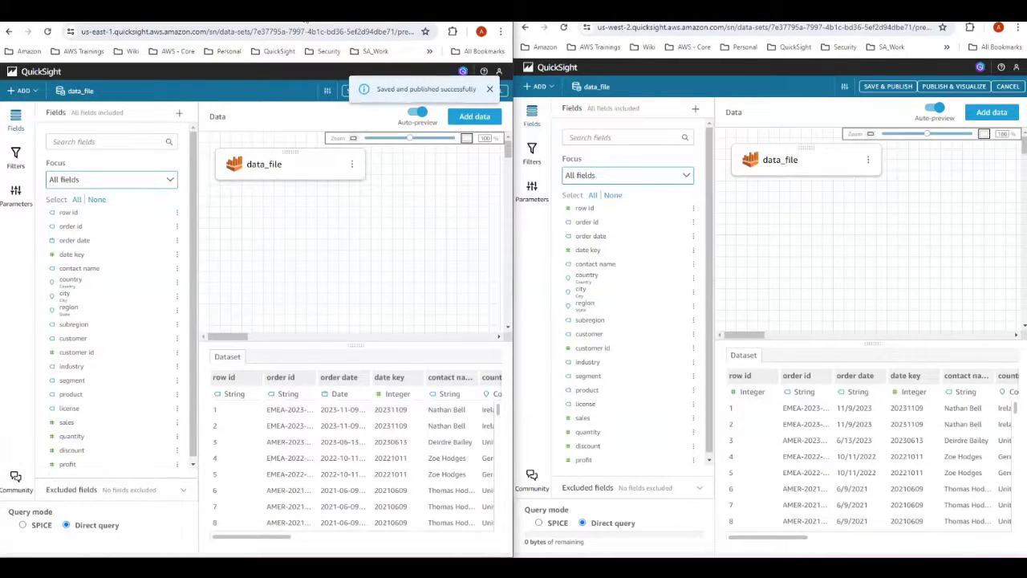
# Step: Highlight the update event's detail type in Live Tail, and reload the us-west-2 data_file dataset to check its field types
pyautogui.hotkey('ctrl', 'Tab')
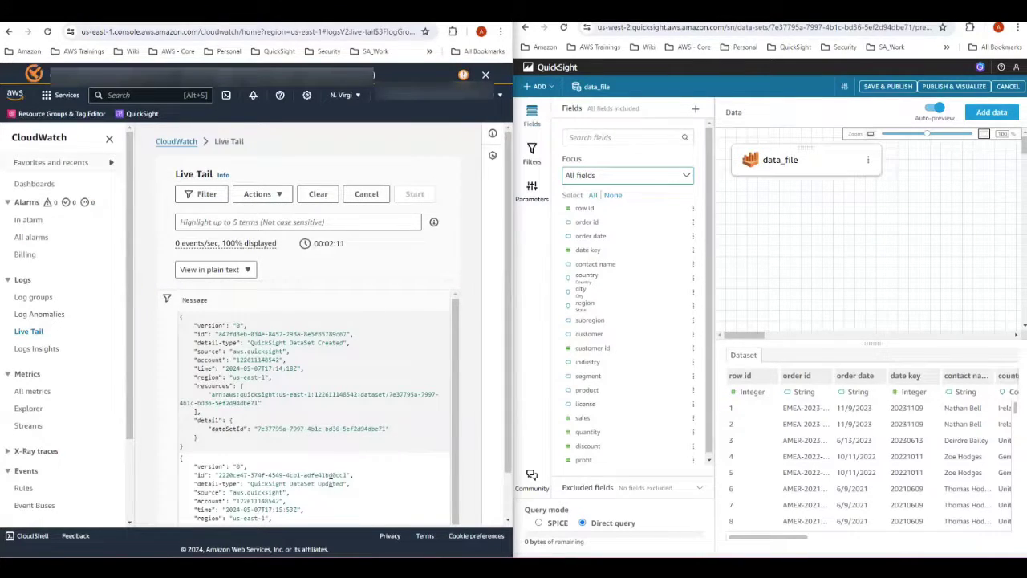
pyautogui.scroll(-1, 330, 483)
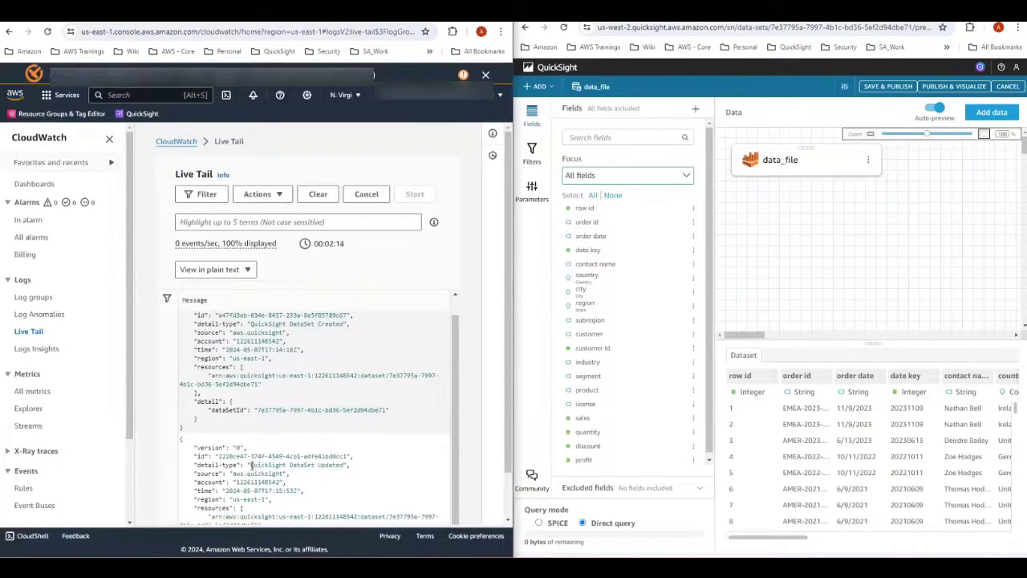
pyautogui.moveTo(251, 465); pyautogui.dragTo(341, 466)
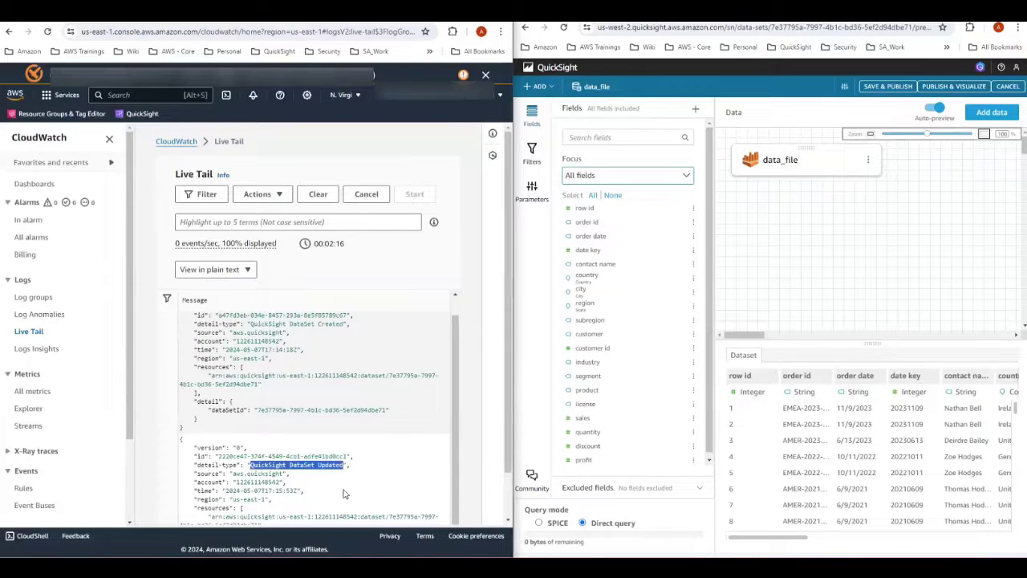
pyautogui.click(772, 239)
pyautogui.click(564, 29)
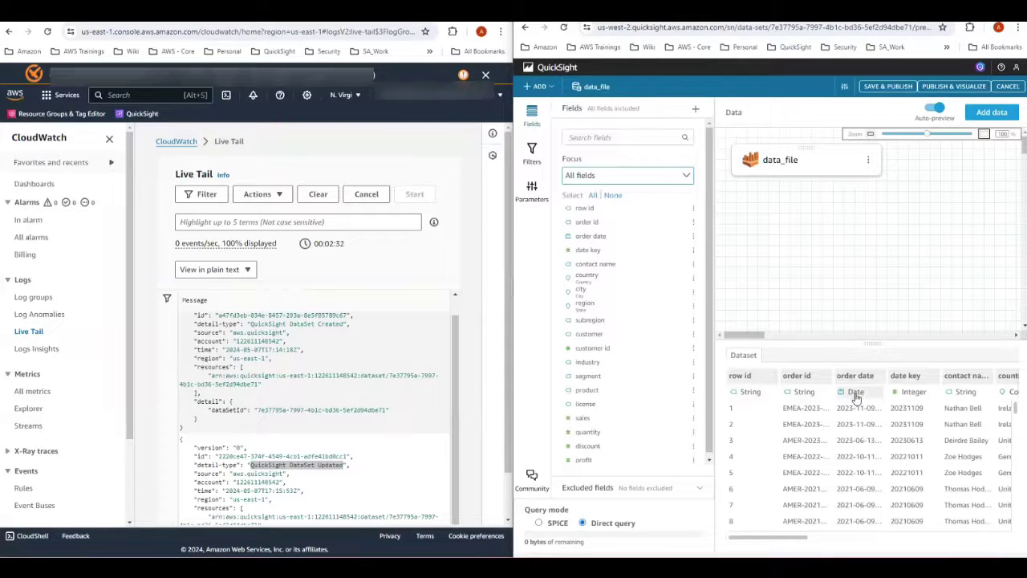
# Step: Add a calculated field named cost with the formula {sales}+{discount} to the us-east-1 data_file dataset
pyautogui.hotkey('ctrl', 'Tab')
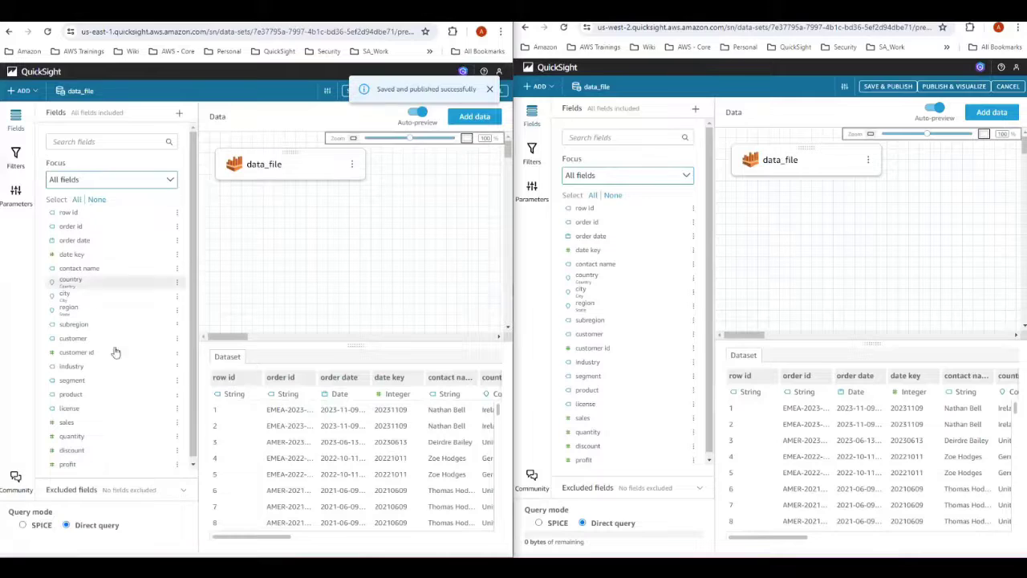
pyautogui.click(179, 113)
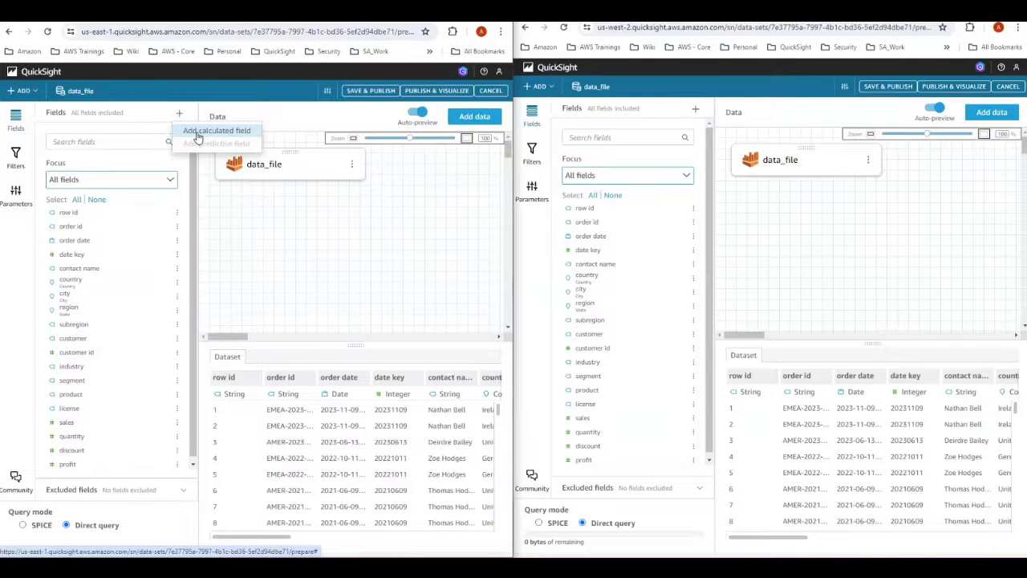
pyautogui.click(197, 133)
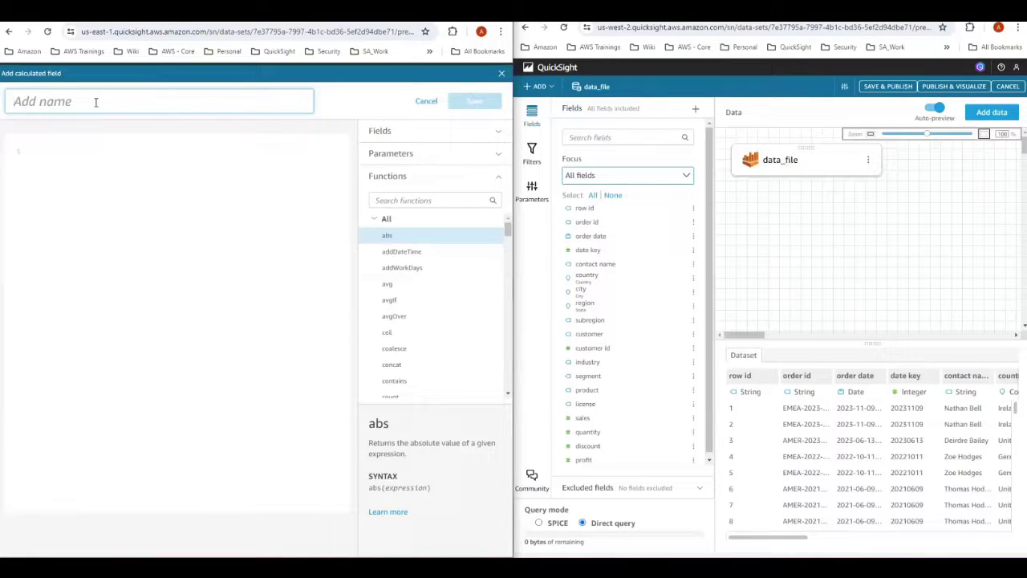
pyautogui.write('cost')
pyautogui.click(93, 196)
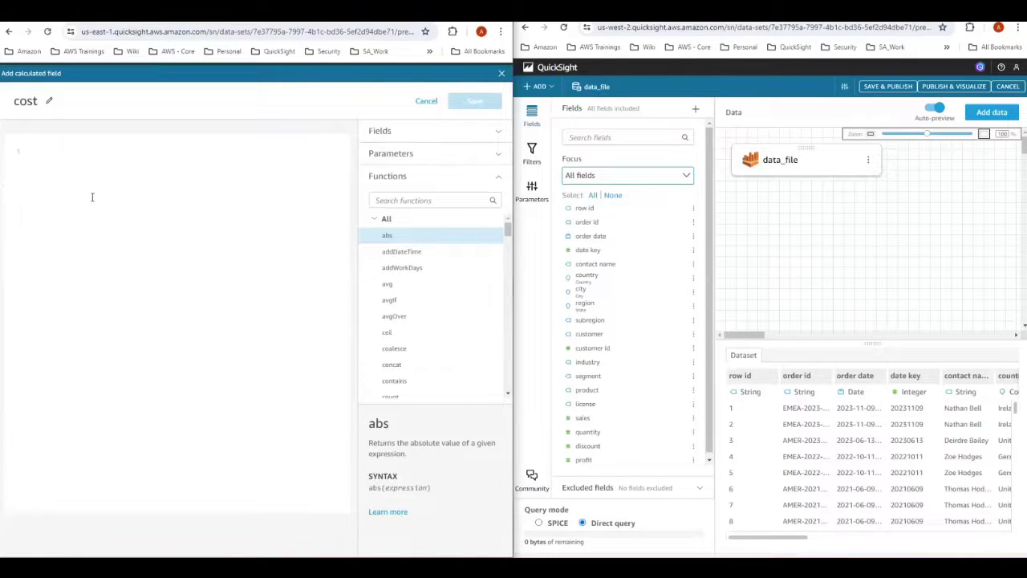
pyautogui.write('sale')
pyautogui.press('Return')
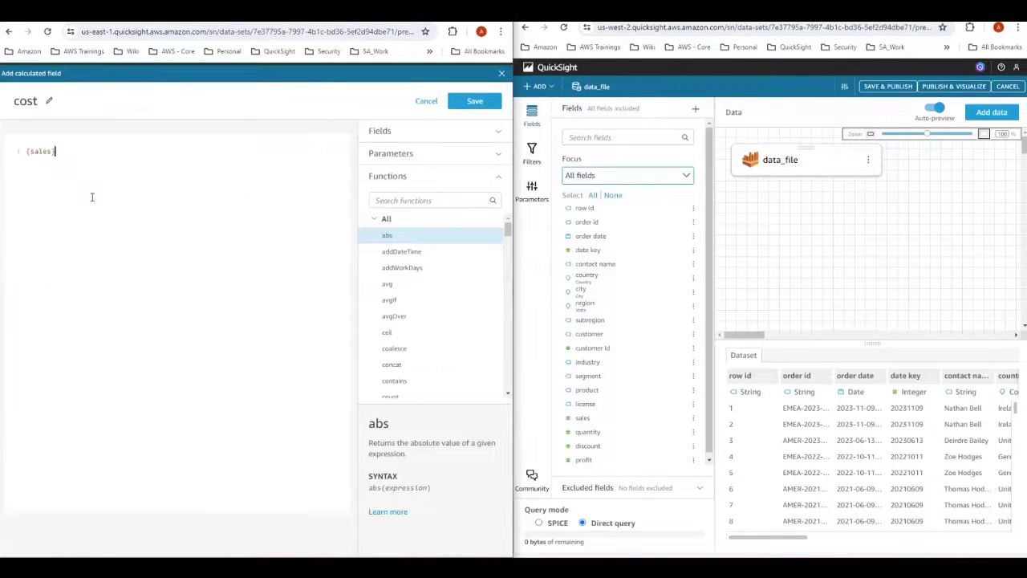
pyautogui.write('+{di')
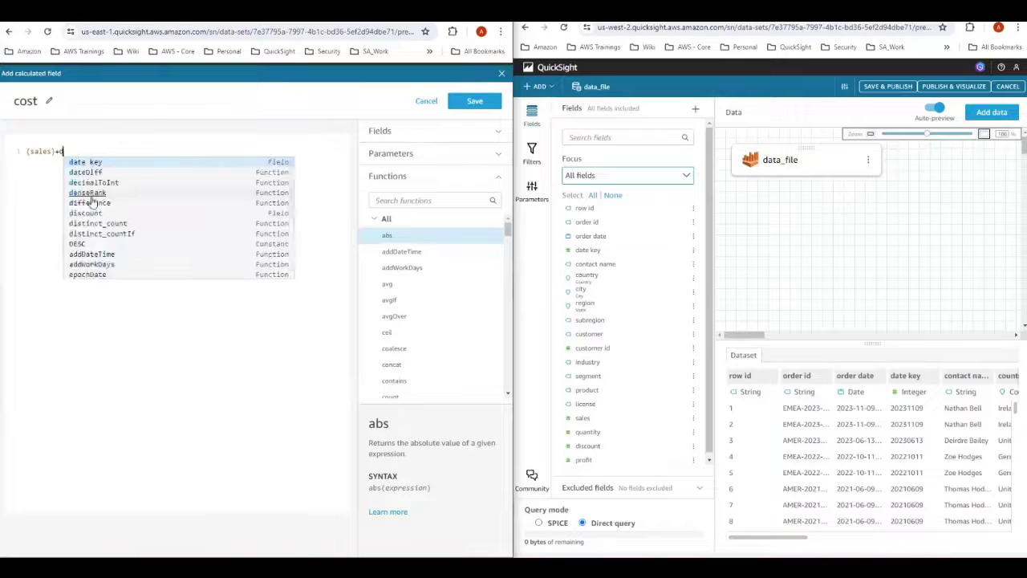
pyautogui.write('s')
pyautogui.press('Return')
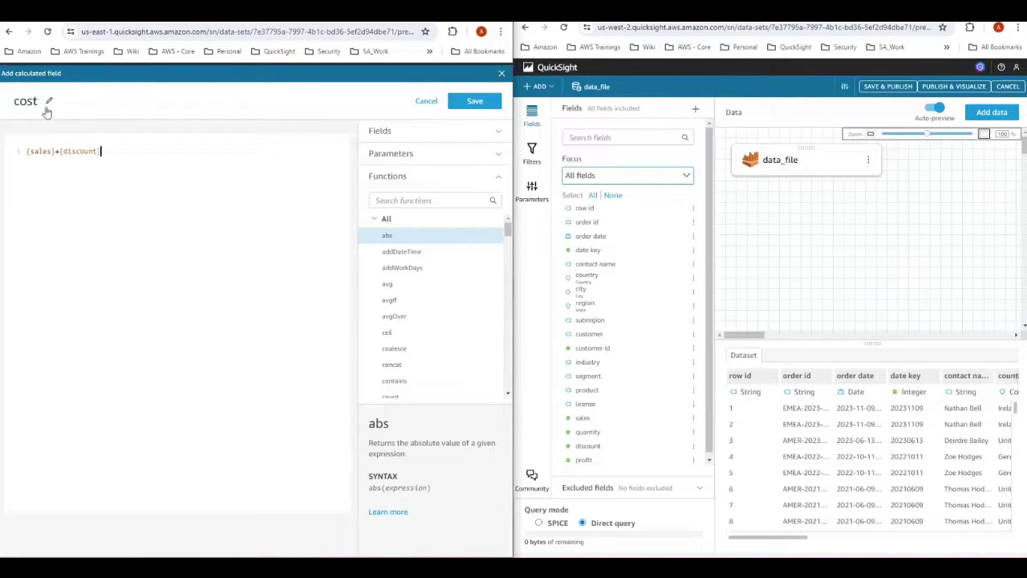
pyautogui.click(472, 101)
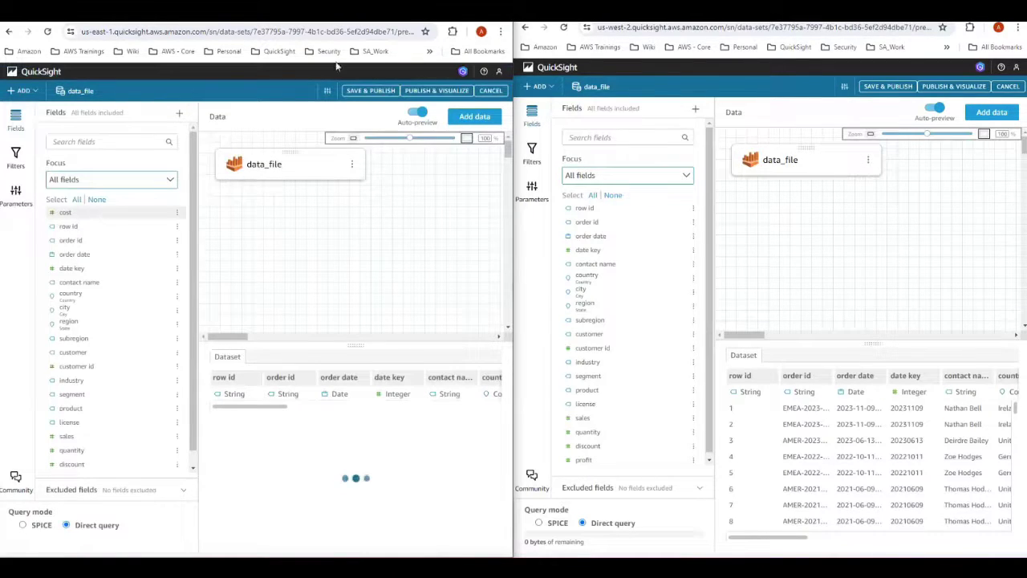
# Step: Clear the Live Tail log events, and save and publish the us-east-1 data_file dataset
pyautogui.click(292, 22)
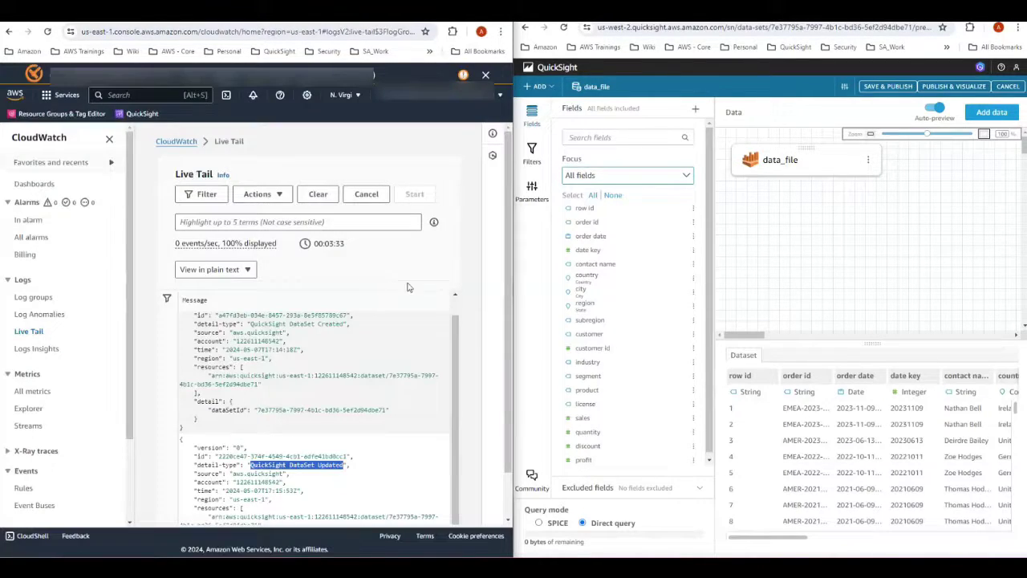
pyautogui.click(320, 196)
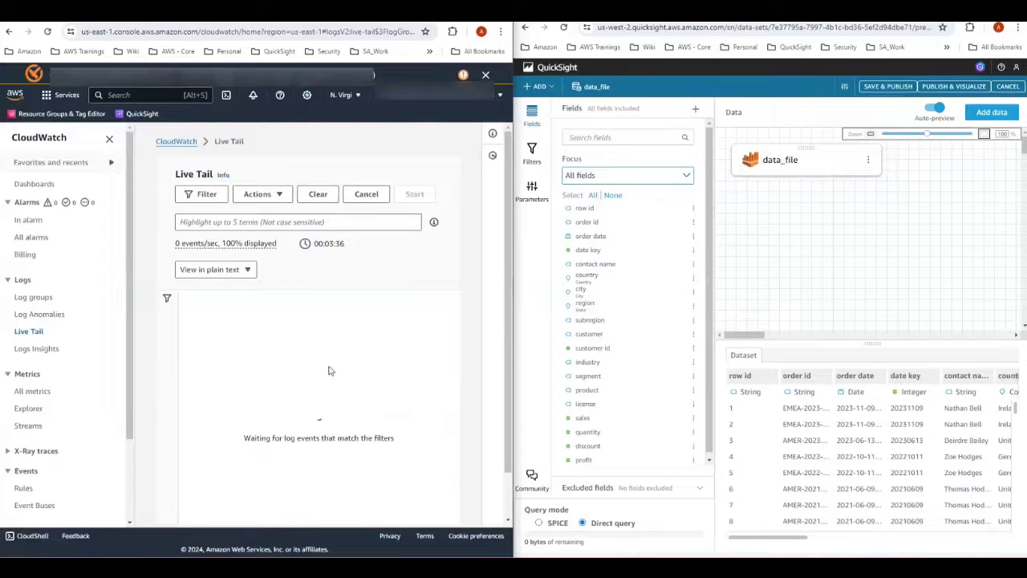
pyautogui.hotkey('ctrl', 'Tab')
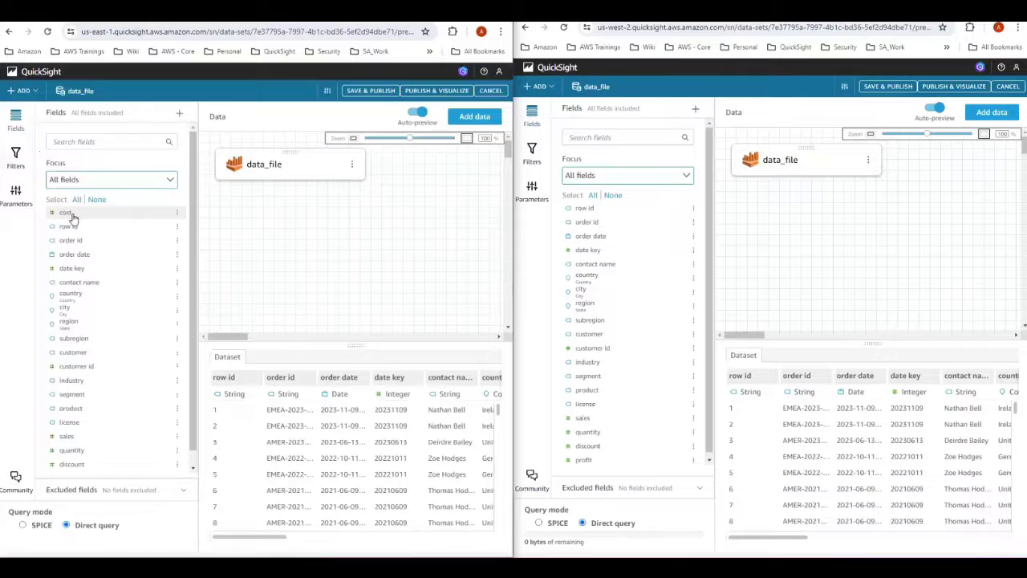
pyautogui.click(369, 91)
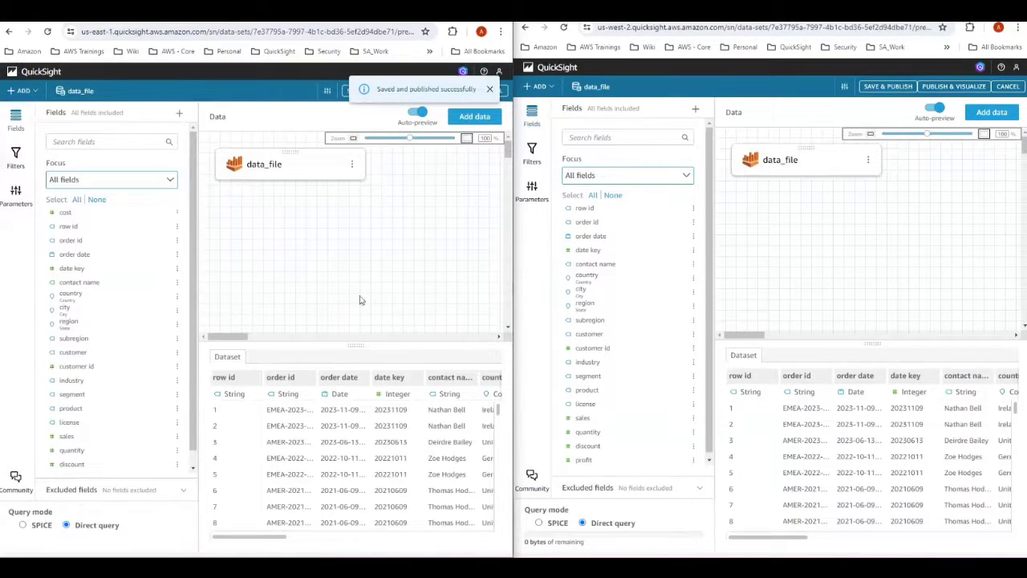
# Step: Highlight the detail type and dataSetId of the new event in Live Tail
pyautogui.click(293, 23)
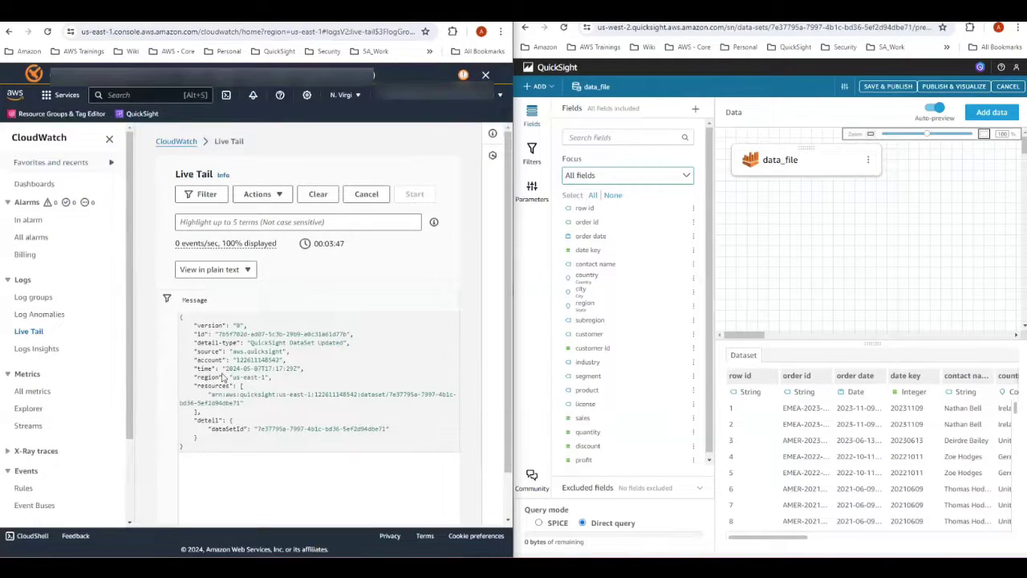
pyautogui.moveTo(247, 343); pyautogui.dragTo(345, 343)
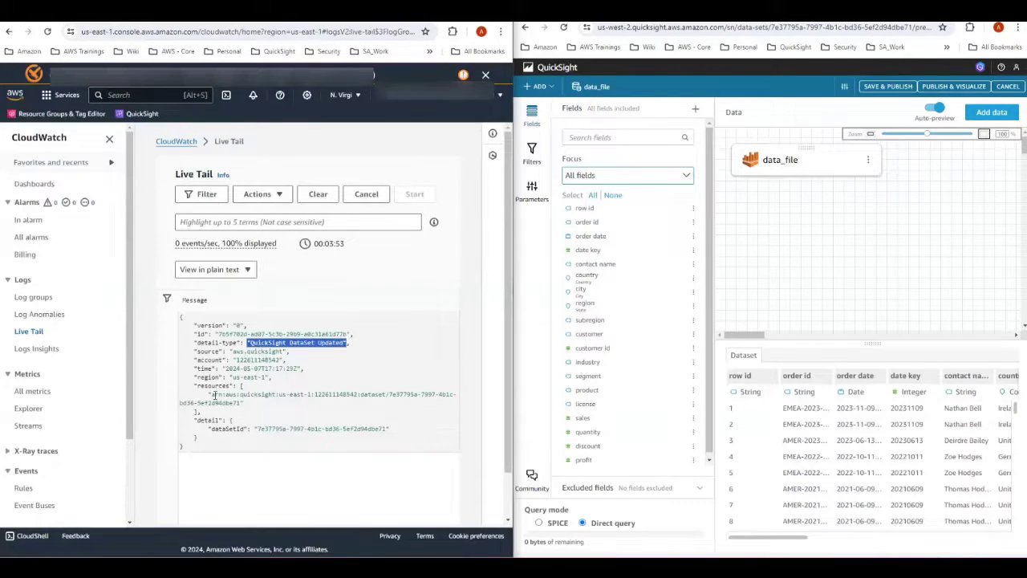
pyautogui.moveTo(206, 395); pyautogui.dragTo(412, 433)
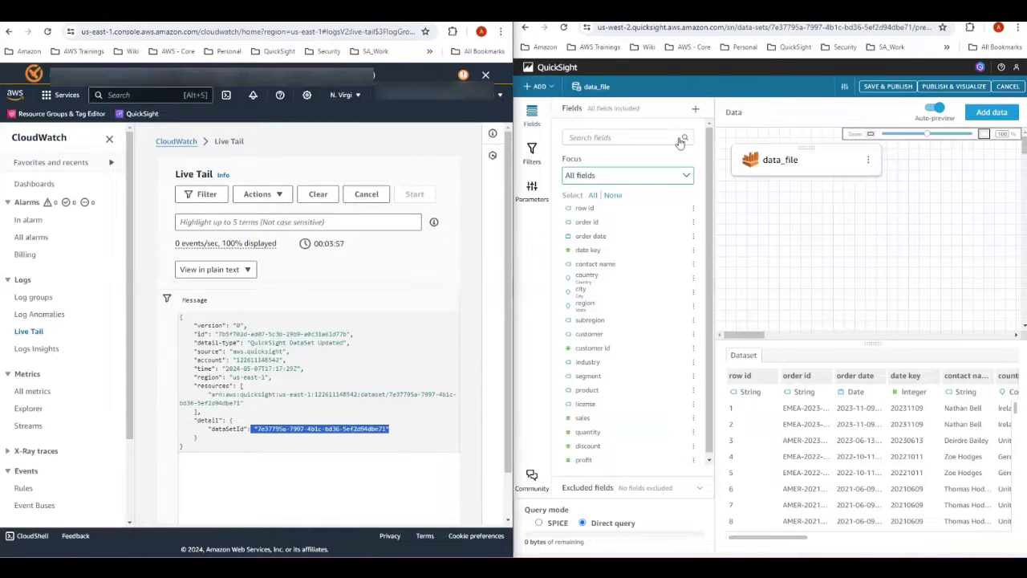
# Step: Reload the us-west-2 data_file dataset and open the cost field's calculation to check its formula
pyautogui.click(565, 29)
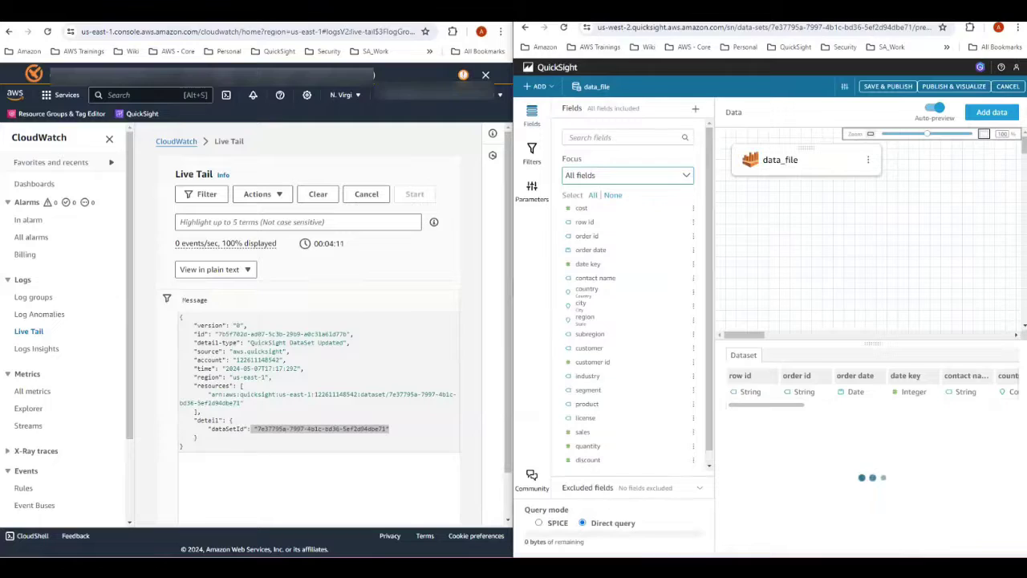
pyautogui.click(693, 209)
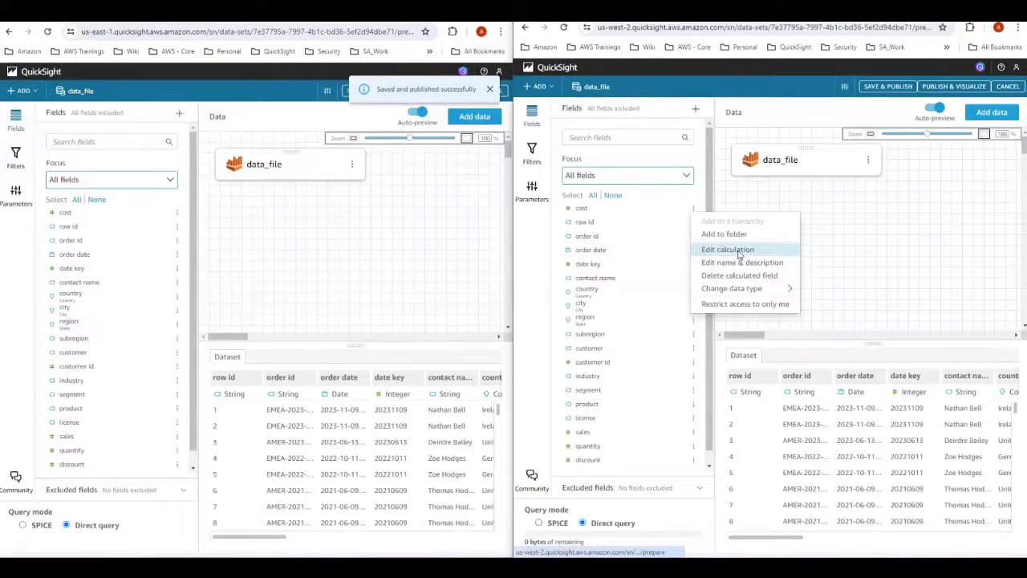
pyautogui.click(739, 251)
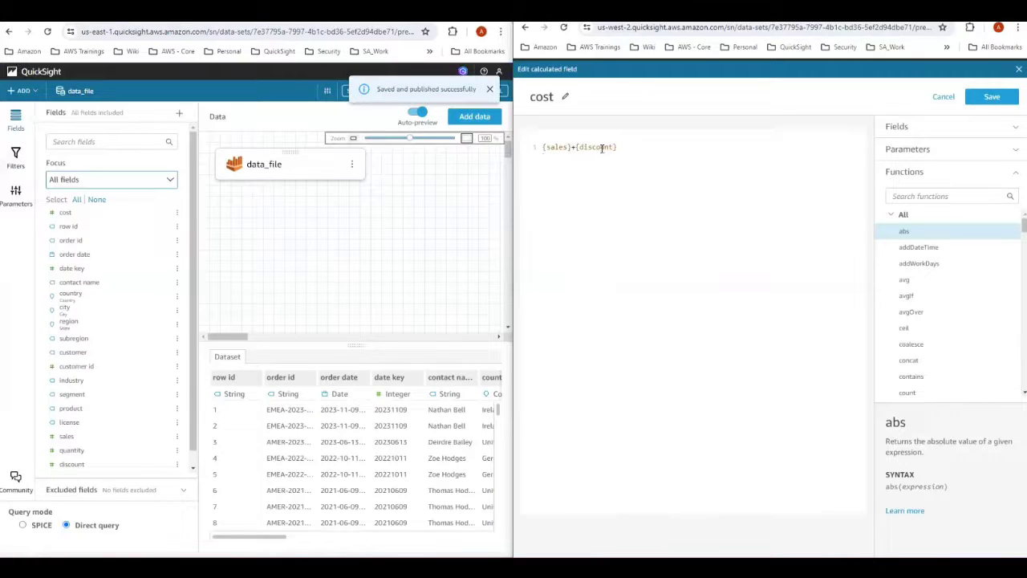
pyautogui.hotkey('ctrl', 'a')
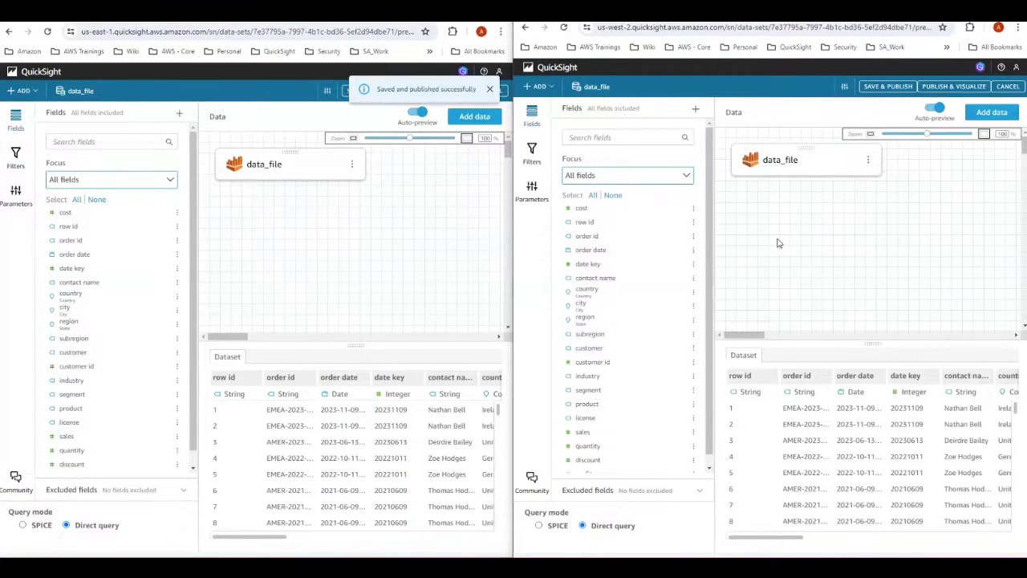
# Step: Leave the dataset editor in both regions and show the datasets list in us-west-2 and us-east-1
pyautogui.click(539, 70)
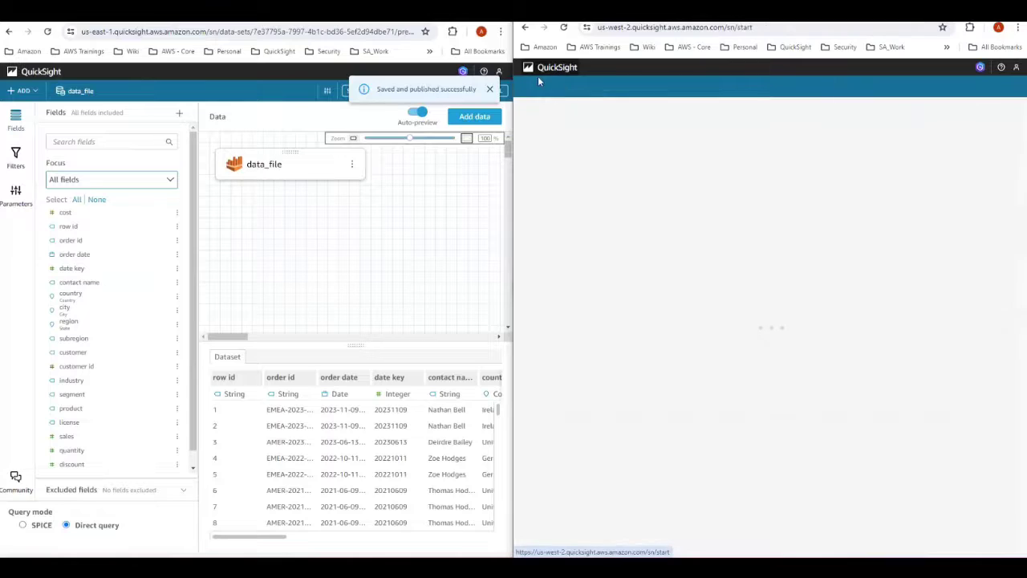
pyautogui.click(490, 89)
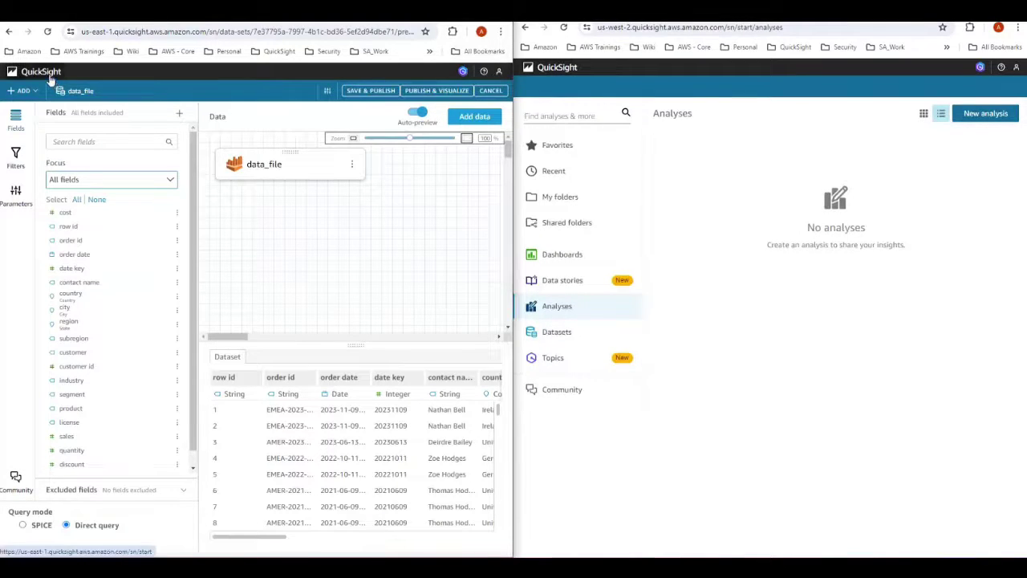
pyautogui.click(51, 81)
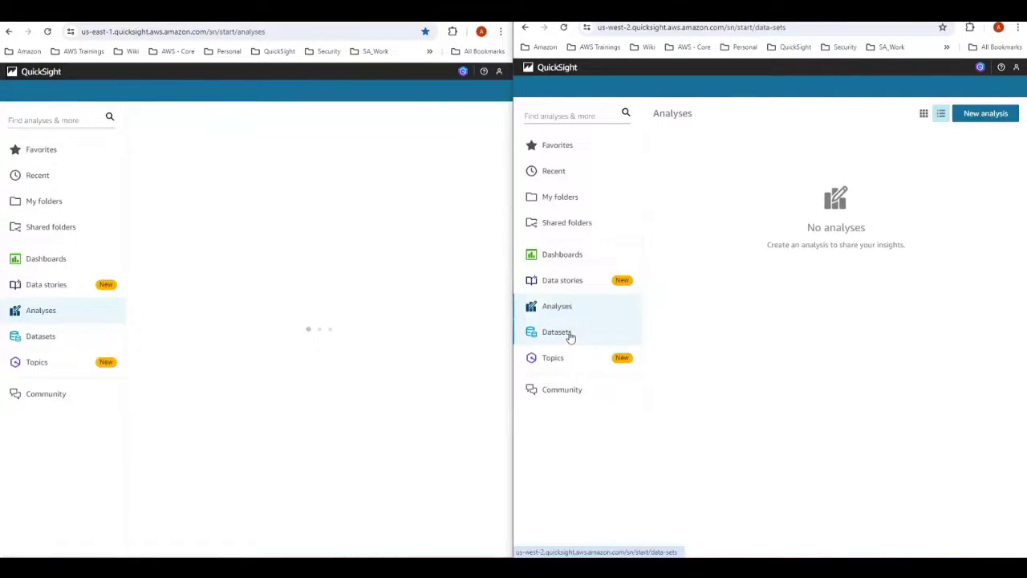
pyautogui.click(569, 336)
pyautogui.click(58, 337)
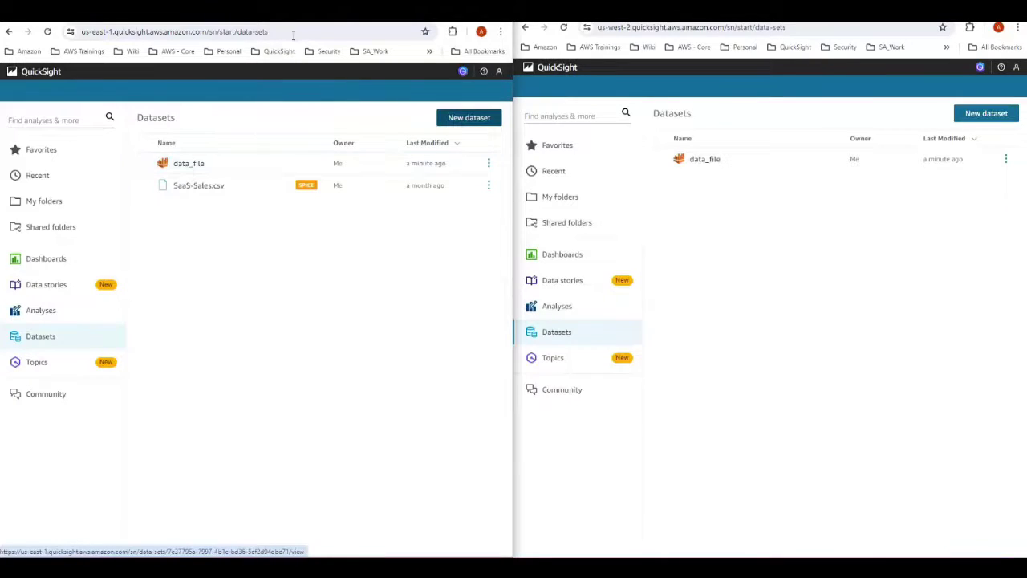
# Step: Clear the Live Tail log events and delete the data_file dataset in us-east-1
pyautogui.hotkey('ctrl', 'Tab')
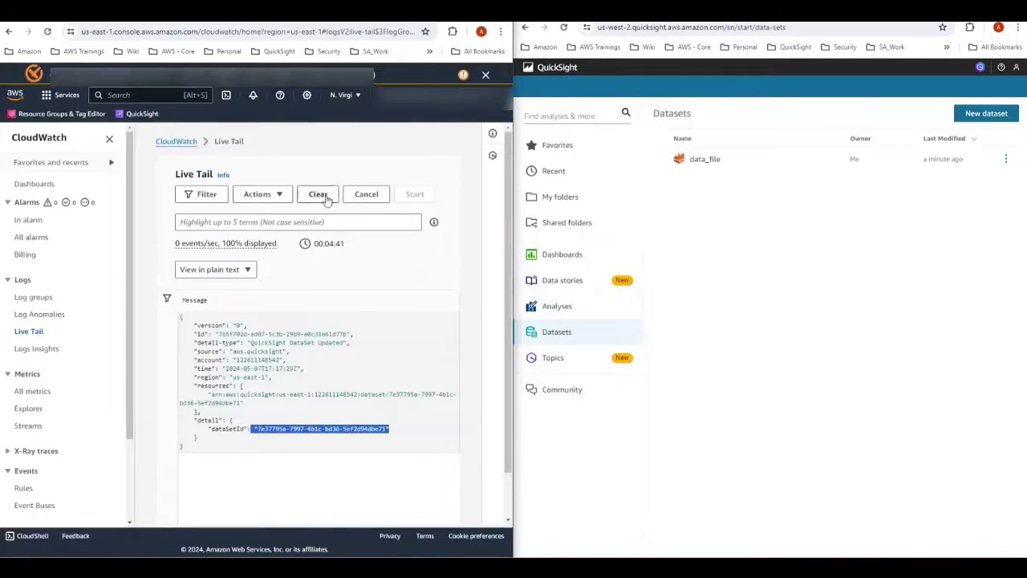
pyautogui.click(318, 193)
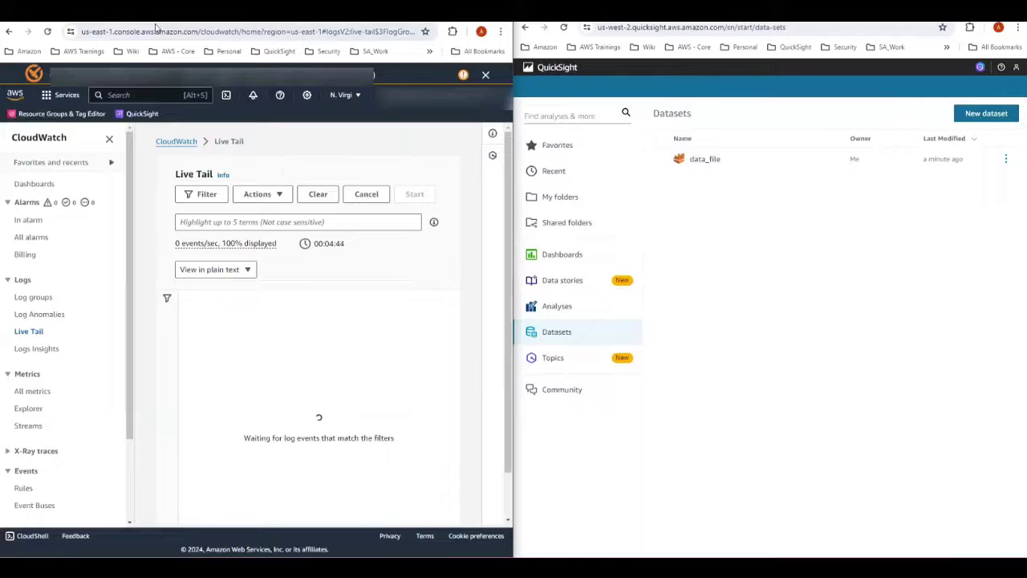
pyautogui.hotkey('ctrl', 'shift', 'Tab')
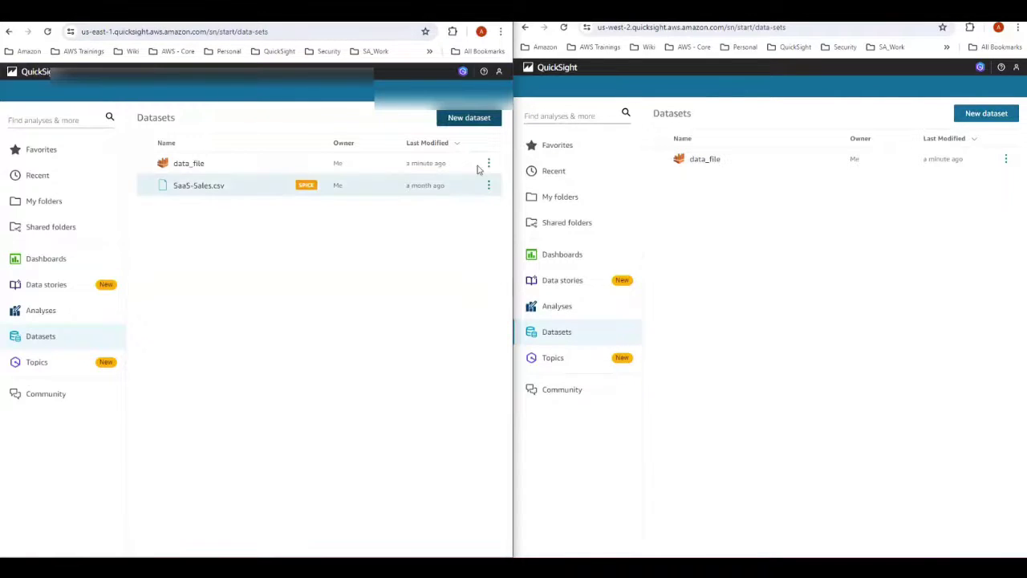
pyautogui.click(488, 164)
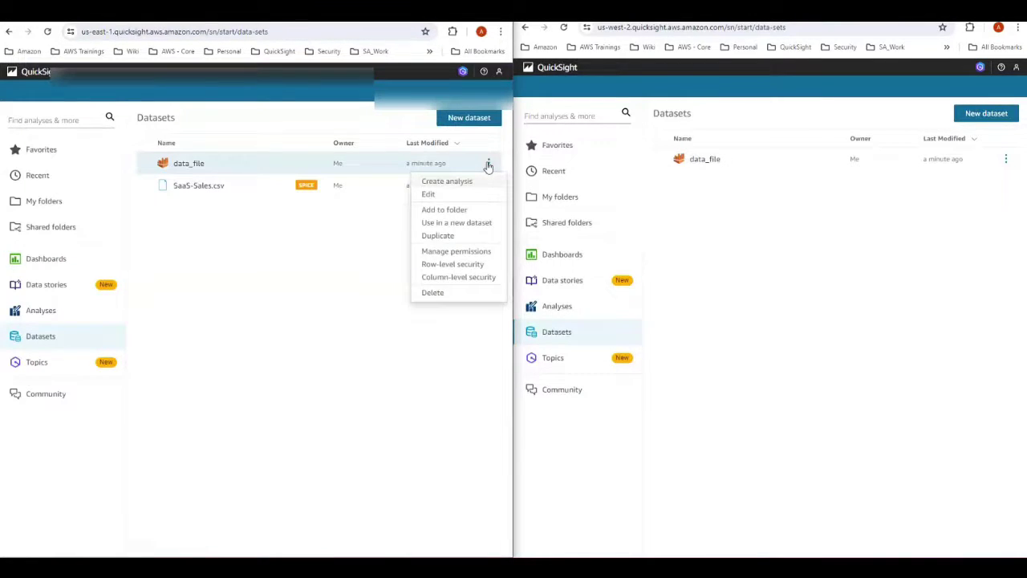
pyautogui.click(447, 293)
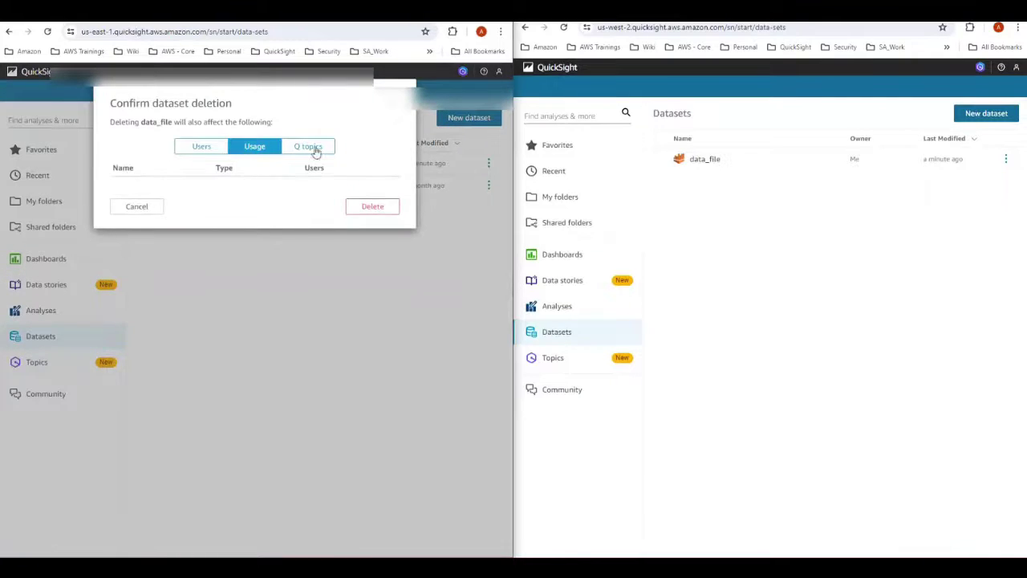
pyautogui.click(372, 209)
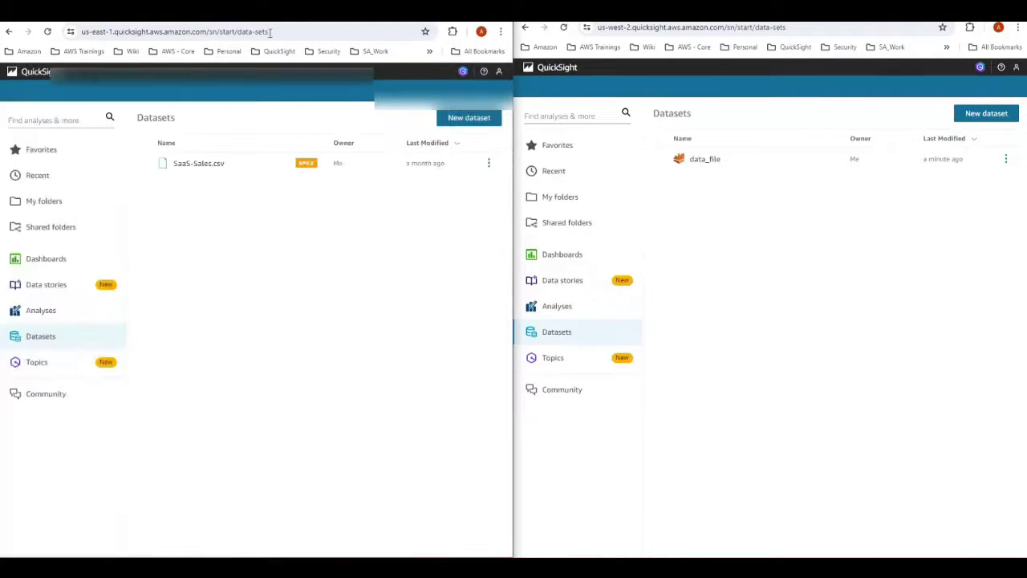
# Step: Highlight the detail type and dataSetId of the first deletion event in Live Tail
pyautogui.click(281, 16)
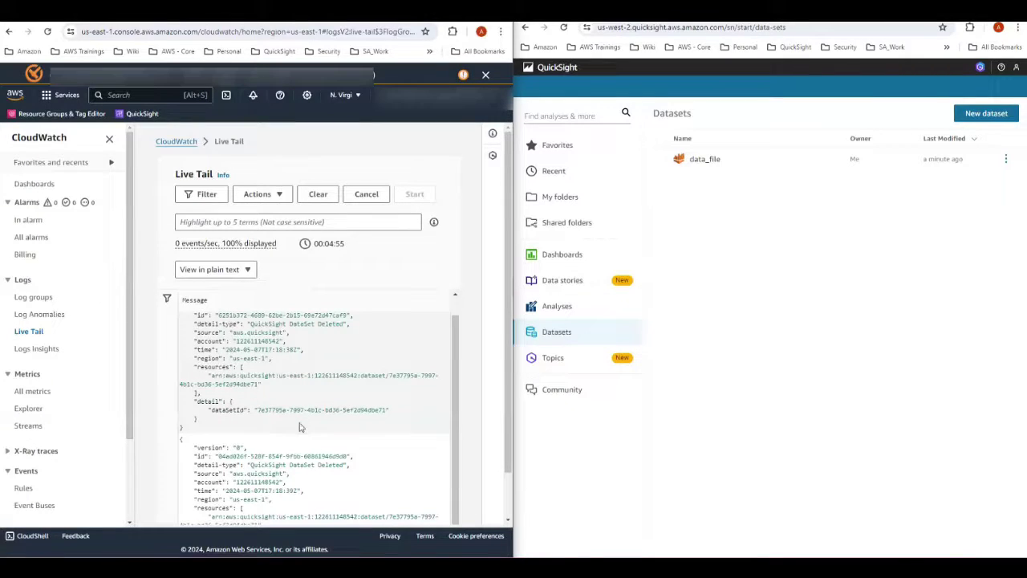
pyautogui.scroll(1, 257, 344)
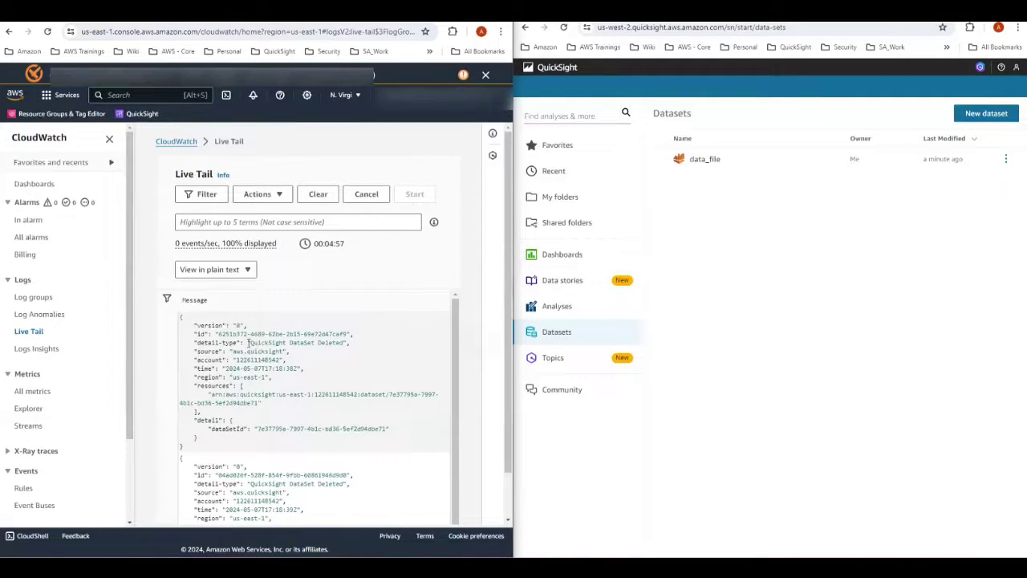
pyautogui.moveTo(245, 343); pyautogui.dragTo(287, 360)
pyautogui.click(264, 394)
pyautogui.moveTo(218, 394); pyautogui.dragTo(360, 433)
# Step: Refresh the us-west-2 datasets list to check for data_file, and open the shared folders
pyautogui.click(738, 294)
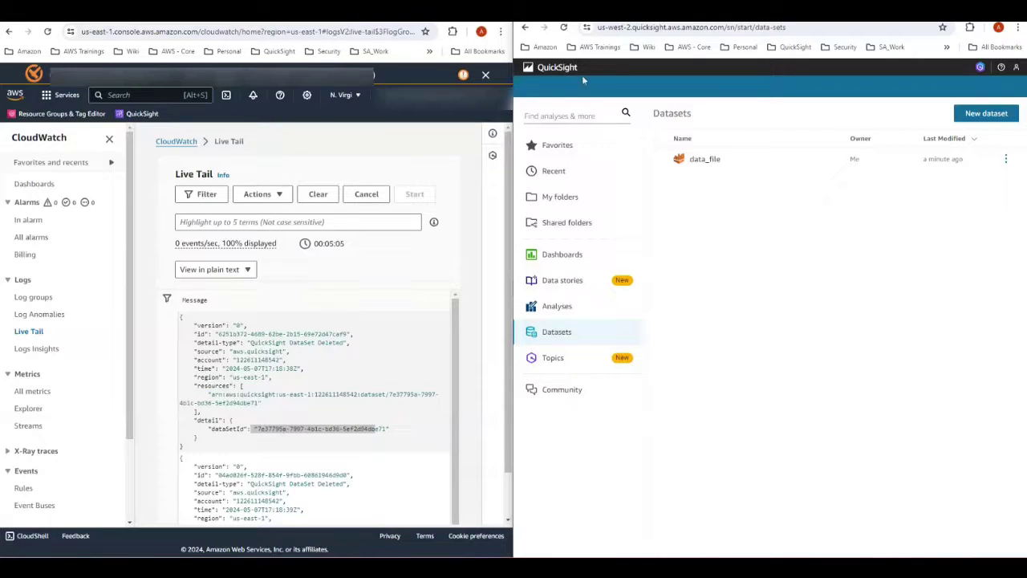
pyautogui.click(565, 31)
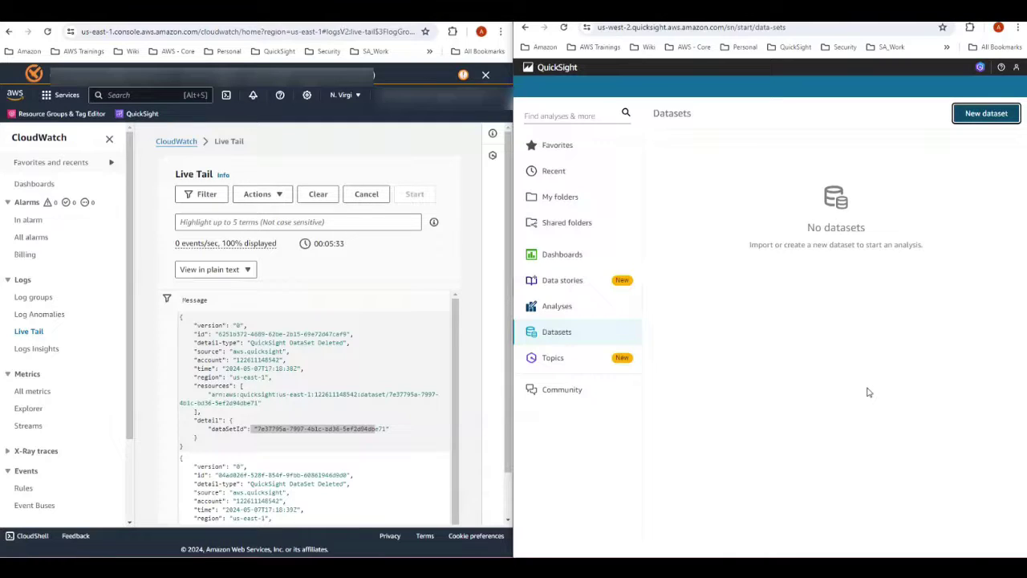
pyautogui.click(569, 232)
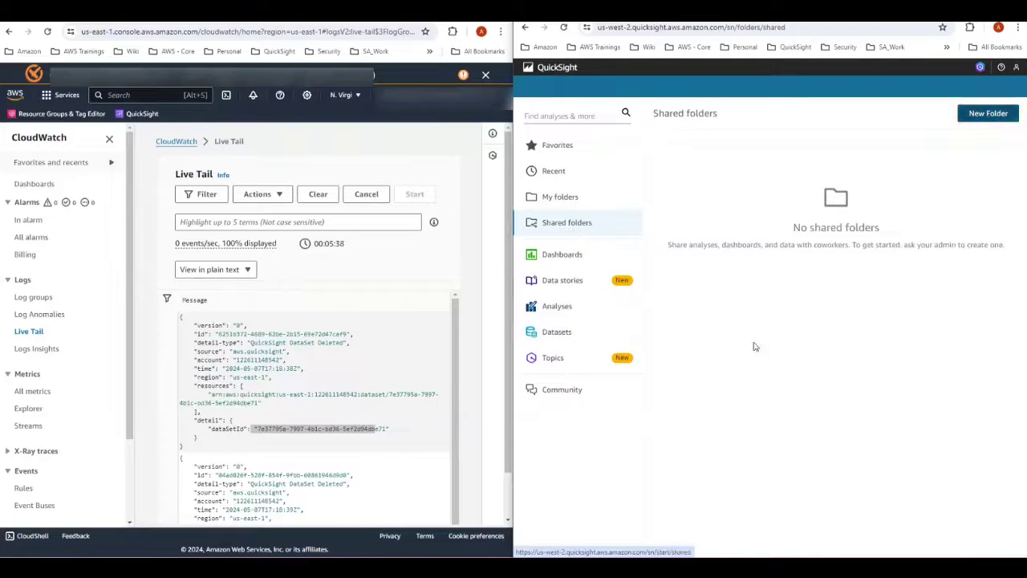